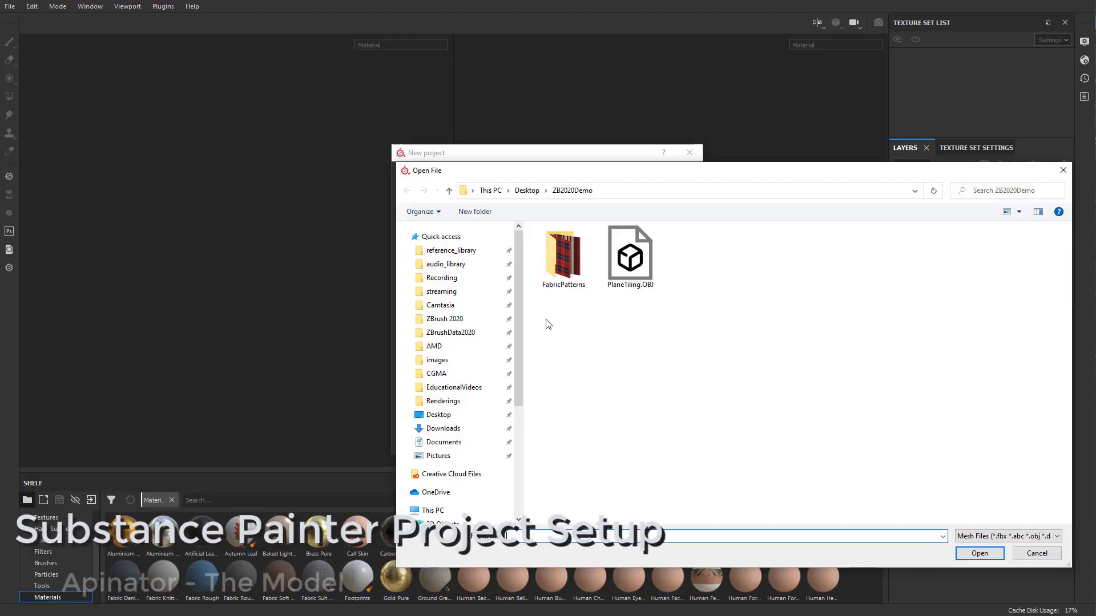
Dismiss the open project setup, start a new project and open its mesh file selection.
key(Escape)
click(689, 153)
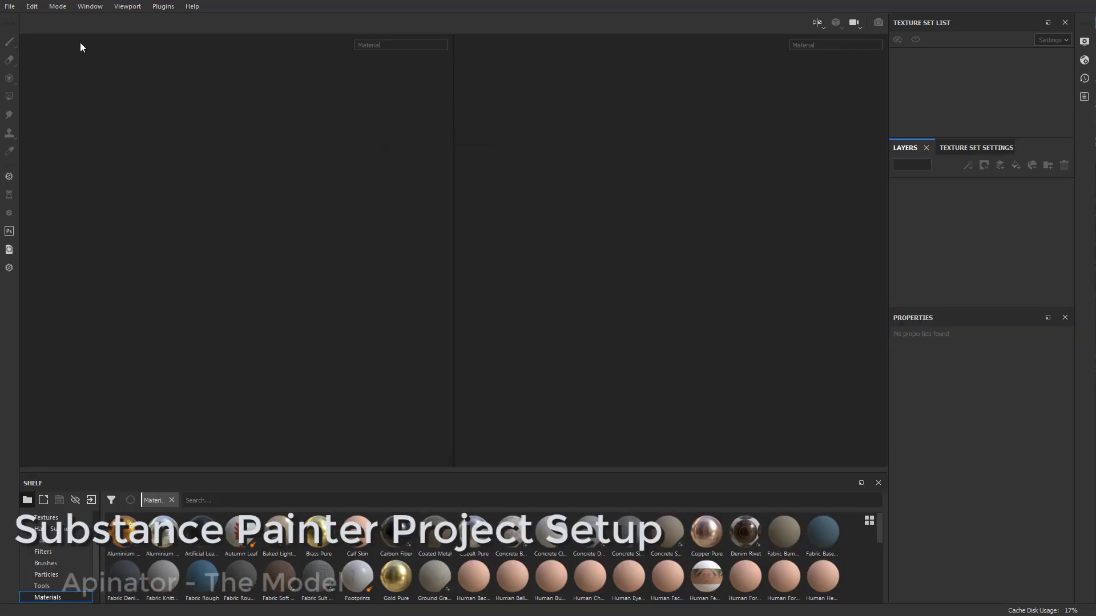
click(10, 6)
click(21, 20)
click(657, 190)
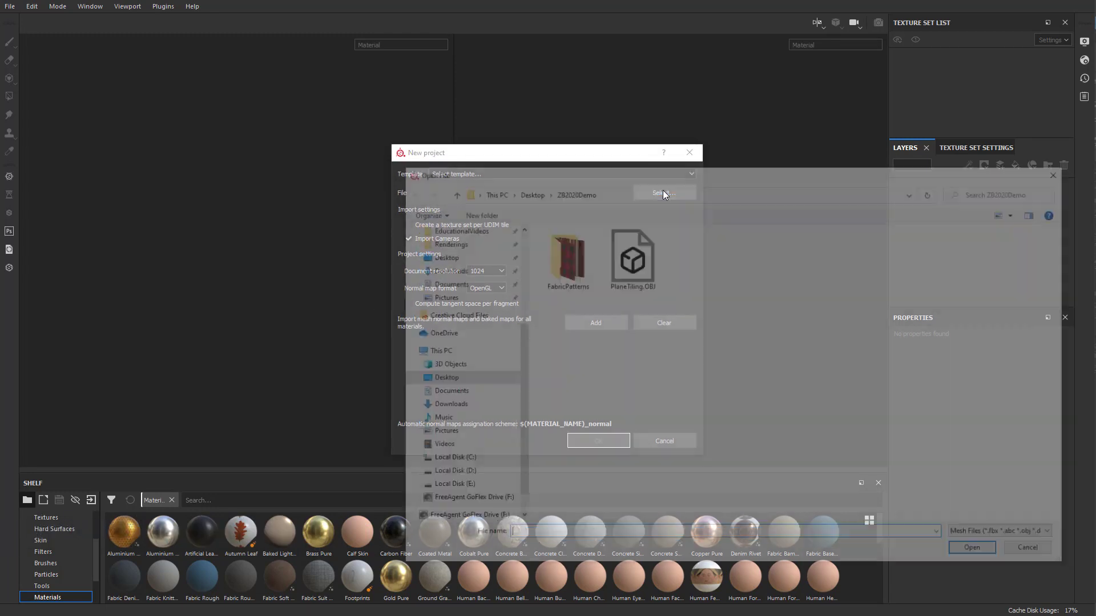
Load ApeSkullBakeAll_low.fbx from Recording/Apinator/Resurface as the project mesh, sorting the folder by date to find it.
scroll(439, 284, up, 3)
click(443, 277)
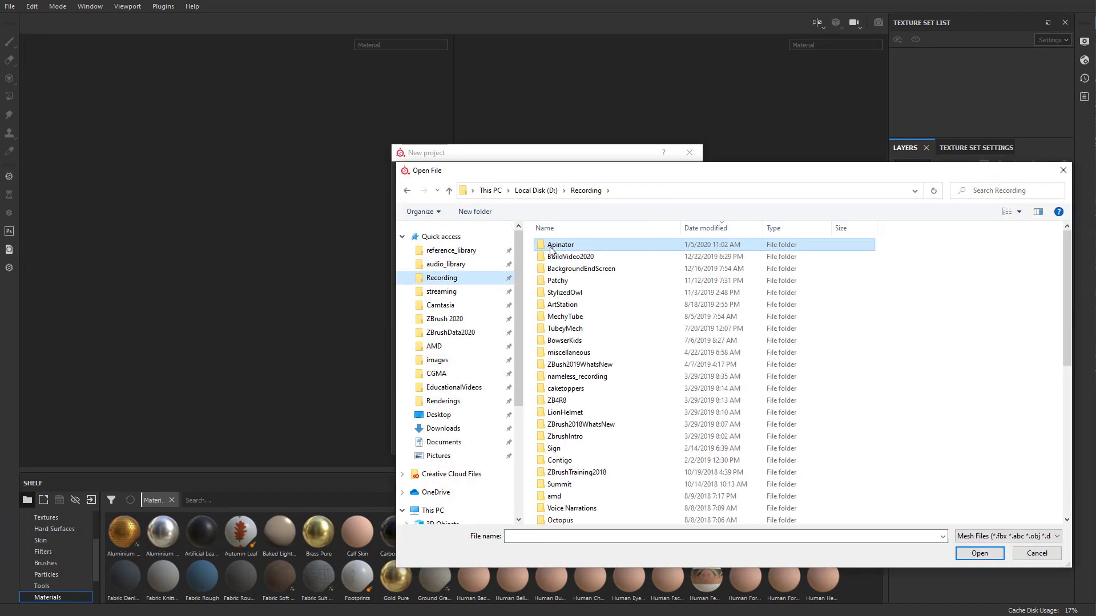
double_click(565, 245)
double_click(561, 292)
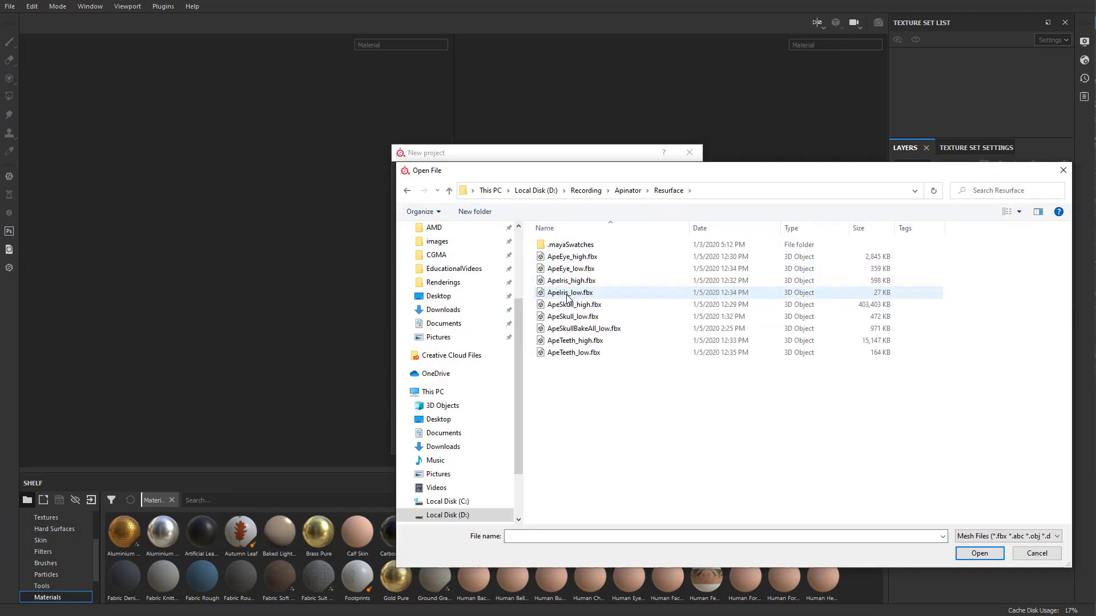
click(708, 228)
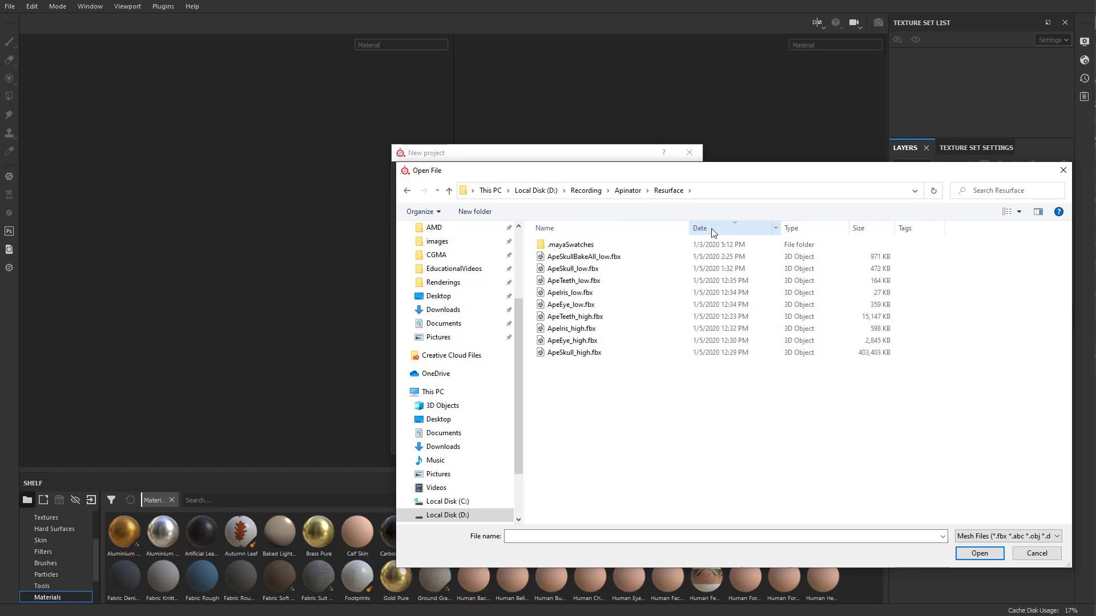
double_click(585, 258)
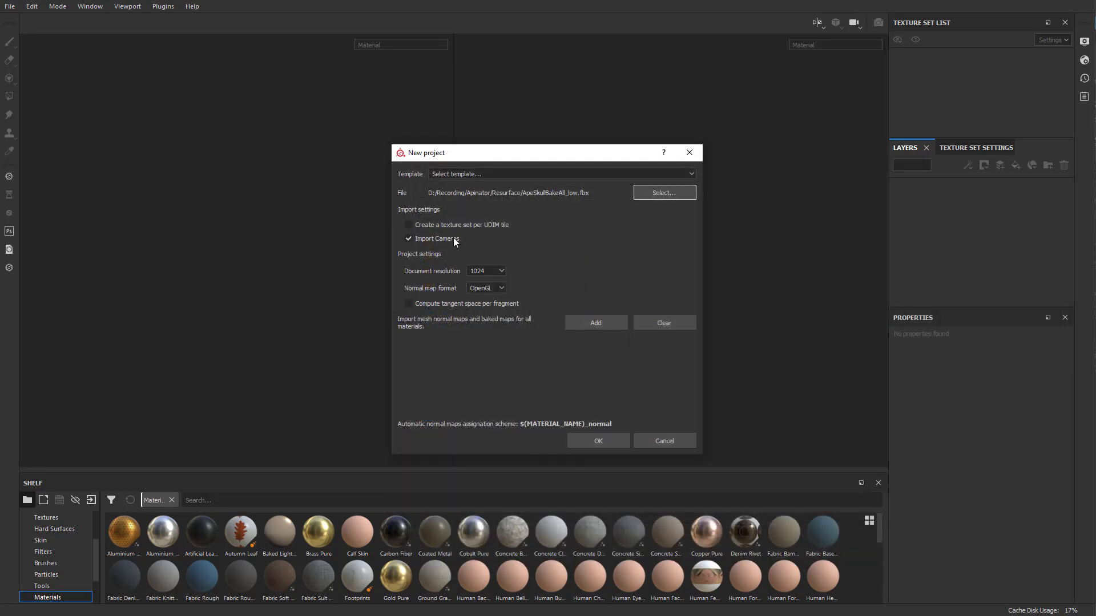
Set the new project's document resolution to 2048.
click(486, 270)
click(483, 309)
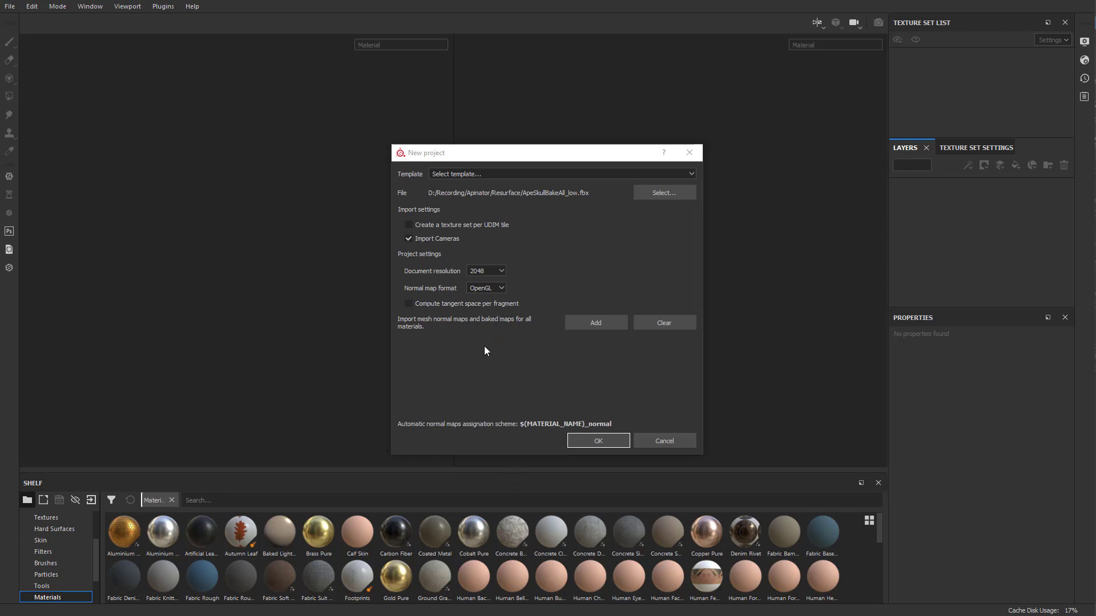
click(475, 303)
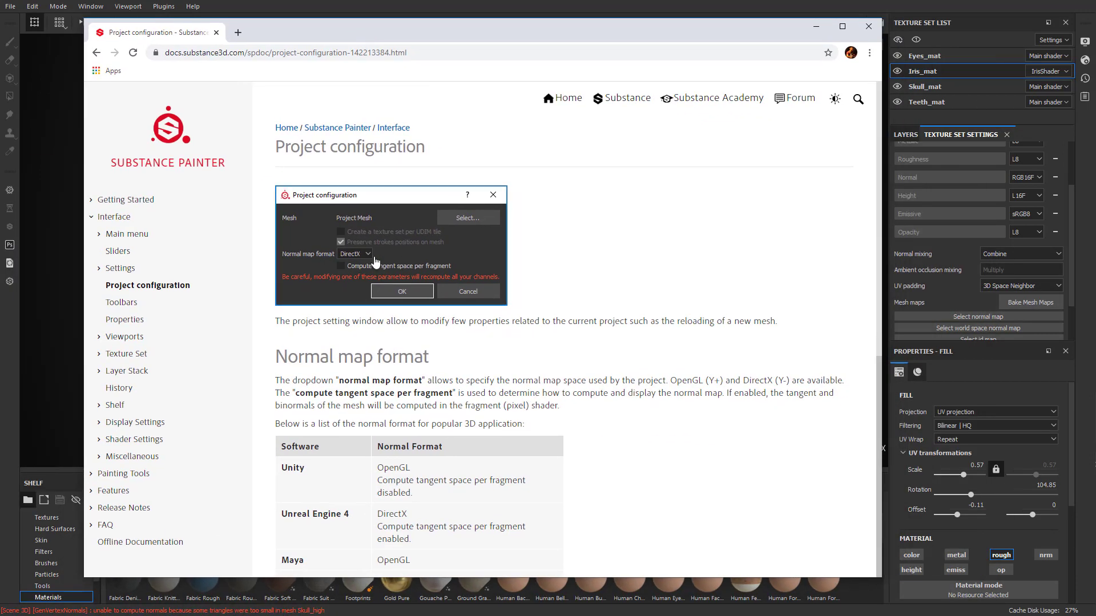
Review the normal map format table in the documentation and check the Normal Map Format options in the new project settings.
scroll(513, 342, down, 2)
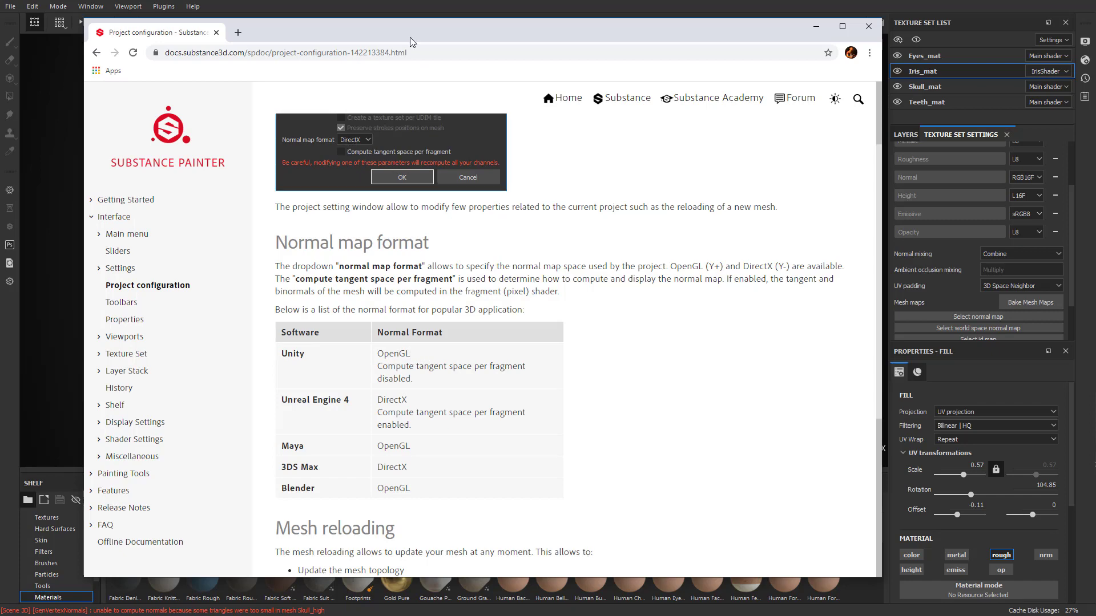
key(alt+Tab)
click(402, 189)
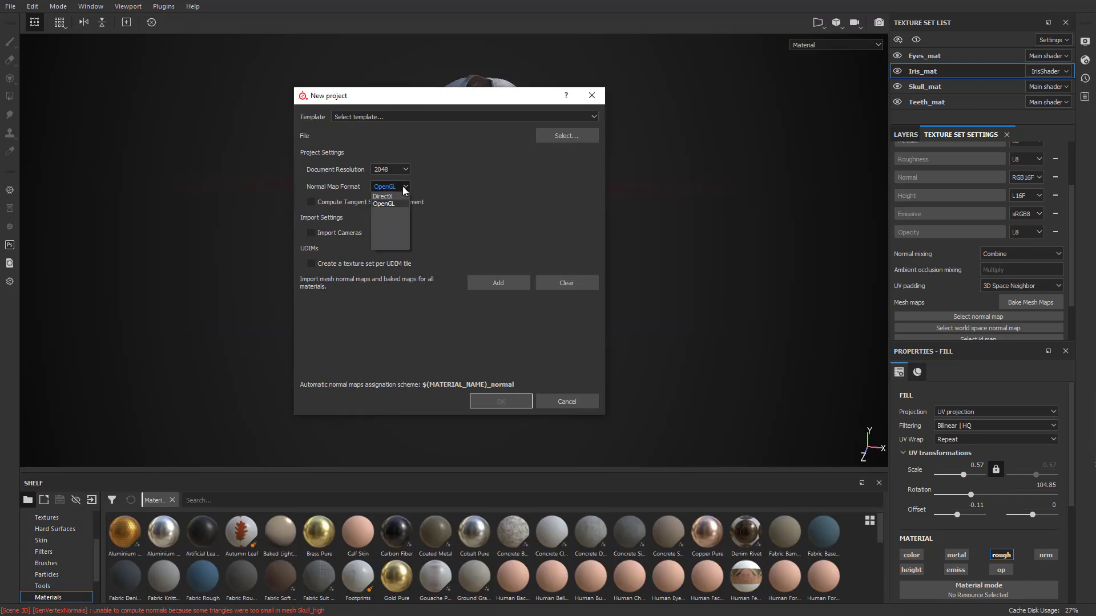
click(401, 189)
key(alt+Tab)
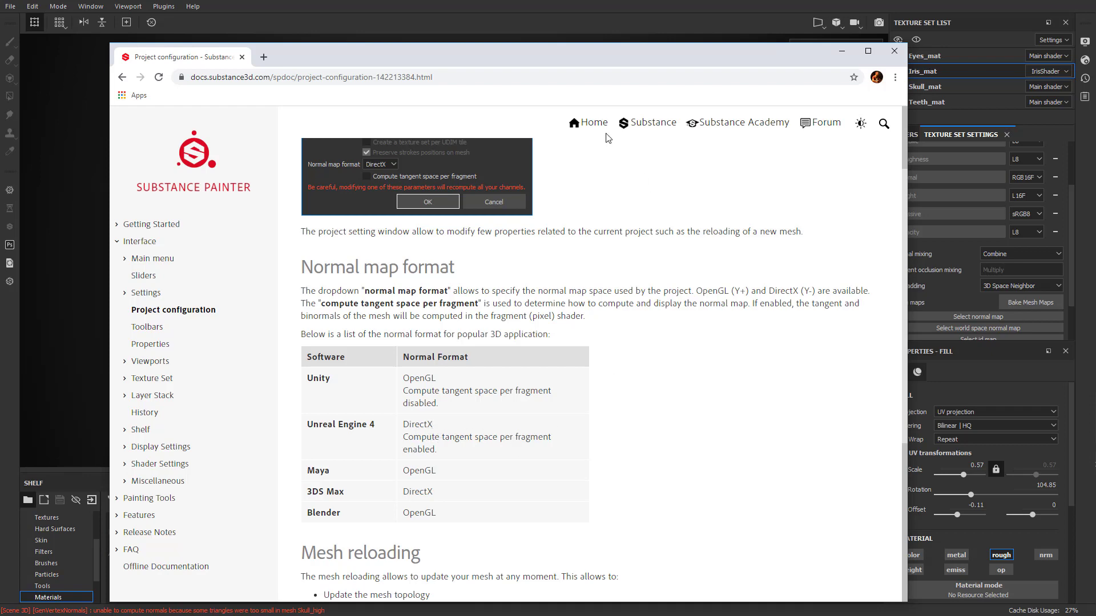
drag(604, 56, 1095, 60)
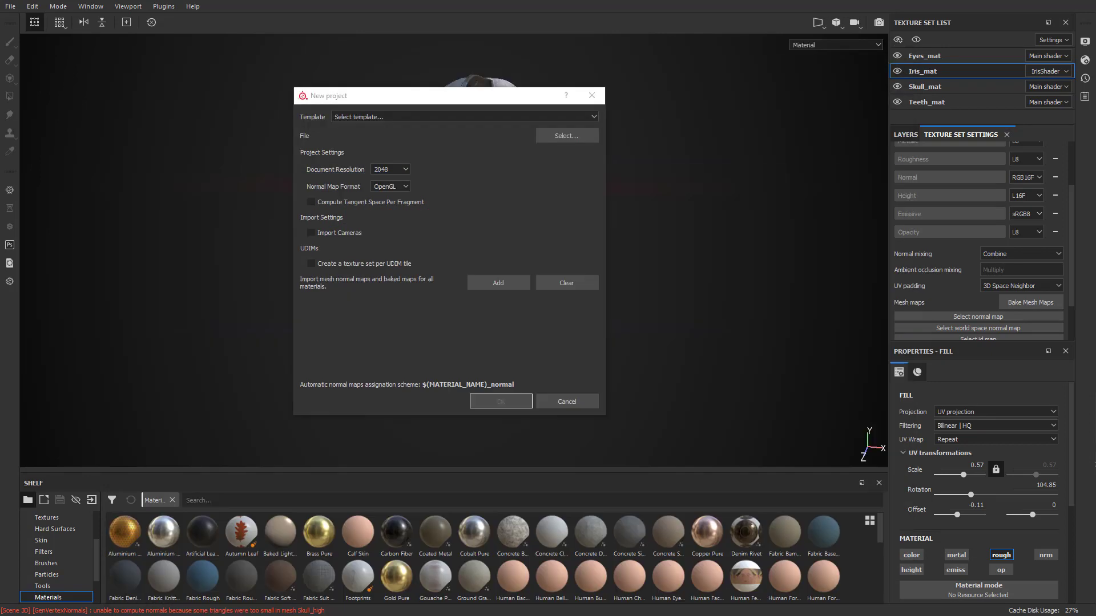
Switch to the browser article on generating perfect normal maps for Unity and skim its tangent space and baking recommendations.
key(alt+Tab)
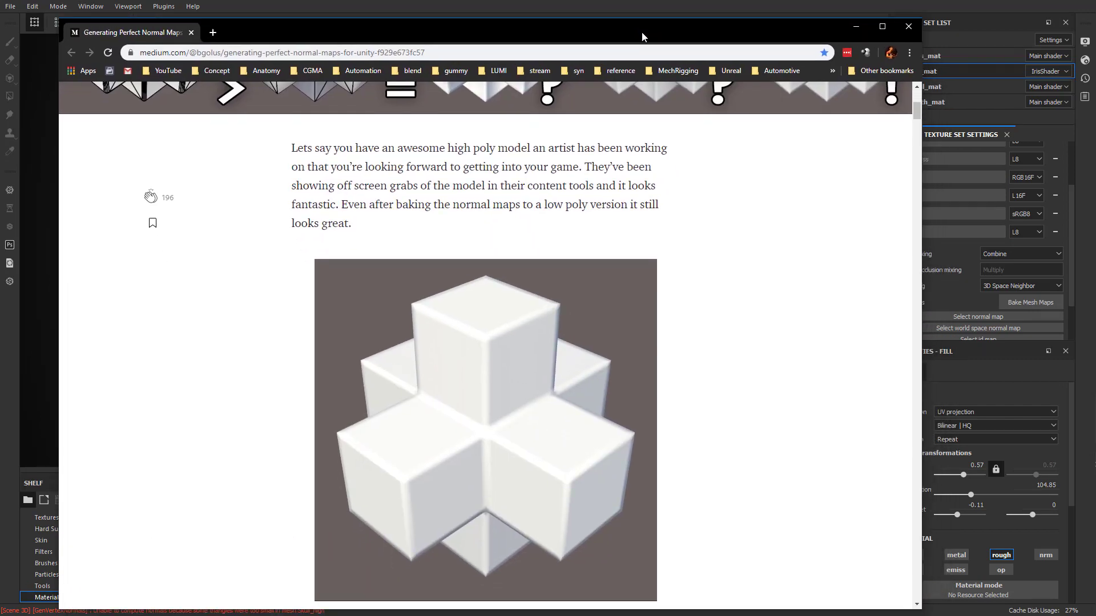
scroll(286, 350, up, 6)
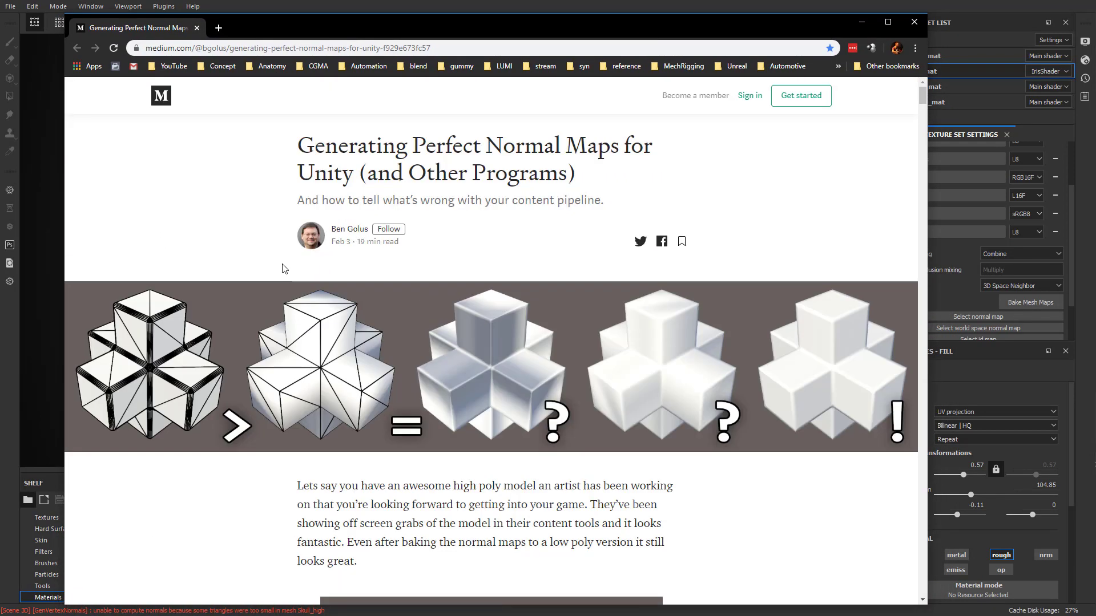
scroll(518, 231, down, 20)
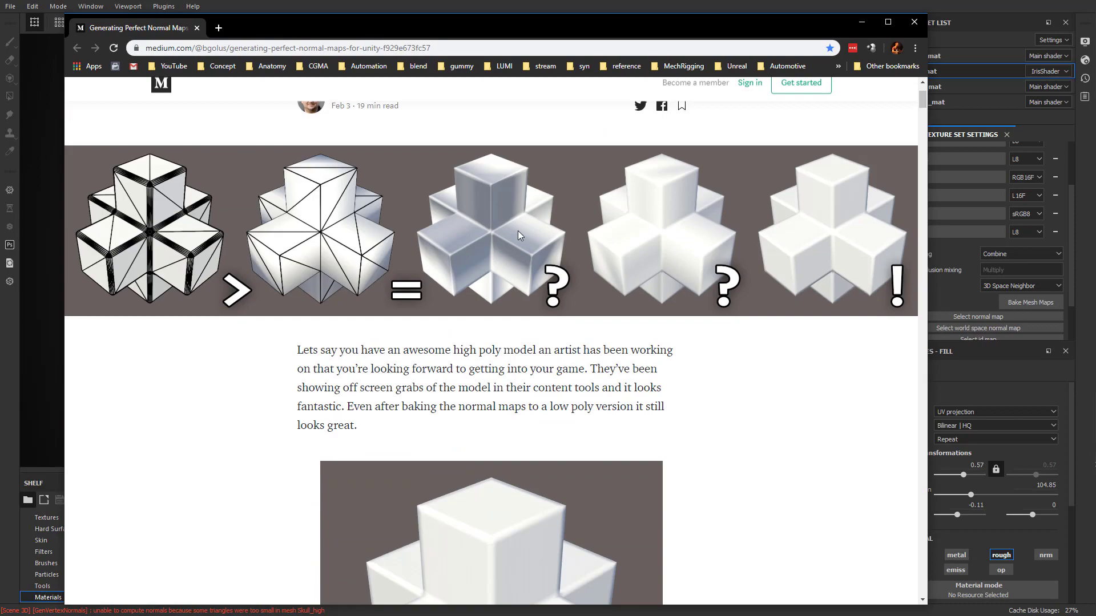
scroll(518, 239, down, 20)
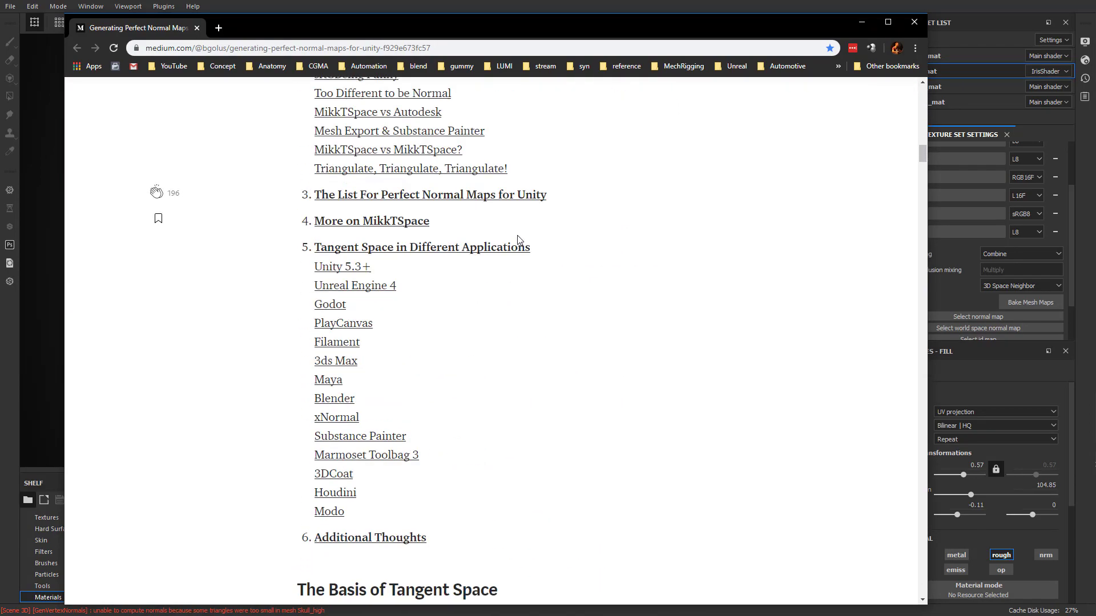
scroll(394, 200, up, 6)
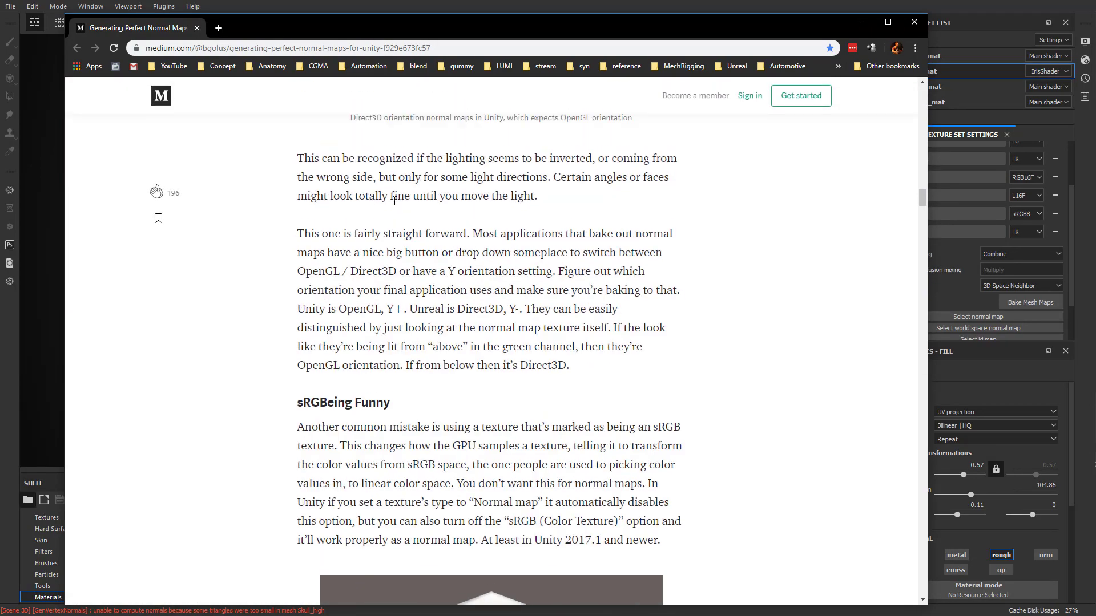
scroll(330, 217, down, 18)
scroll(354, 291, down, 20)
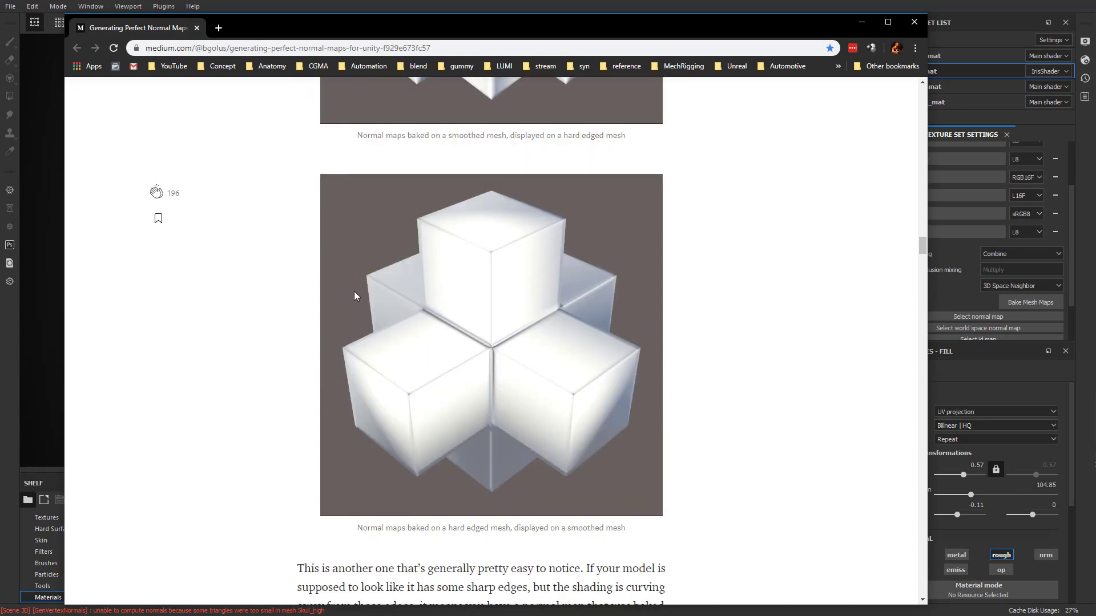
scroll(492, 368, down, 20)
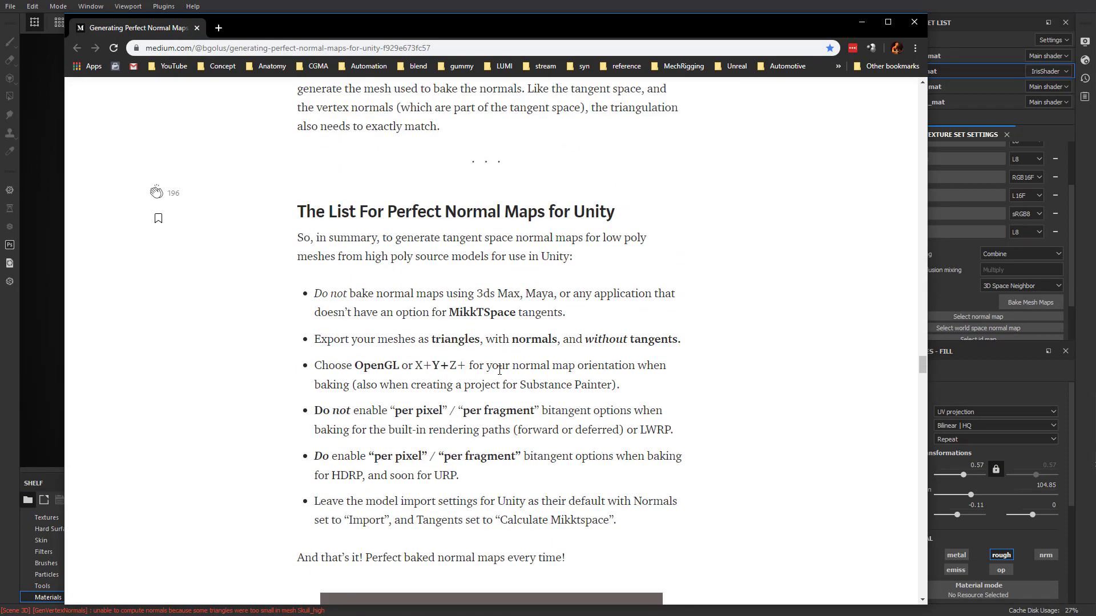
scroll(499, 370, down, 20)
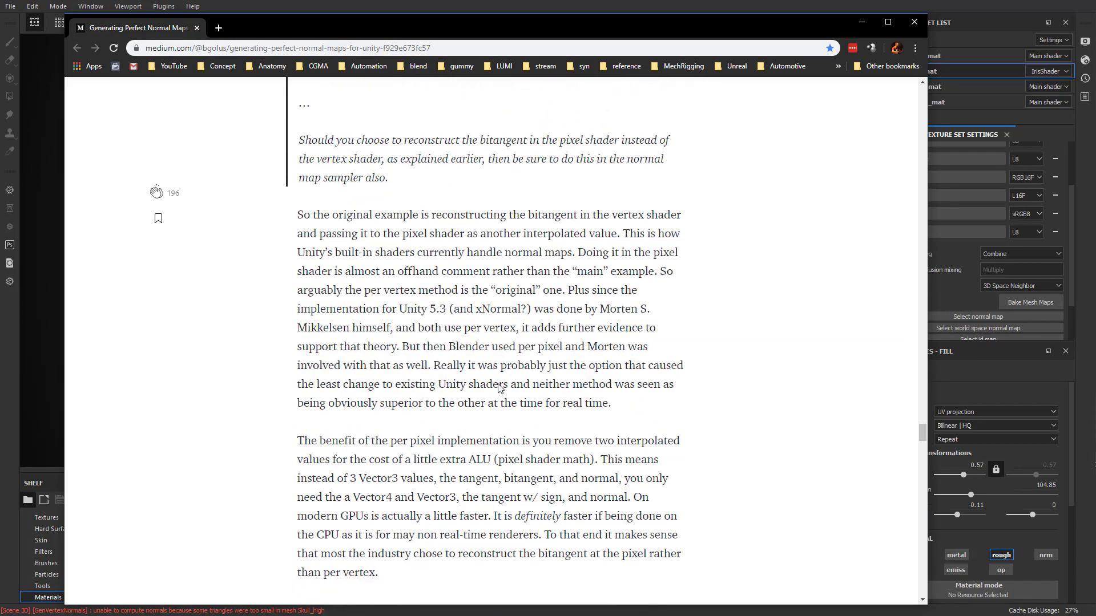
scroll(500, 387, down, 20)
scroll(499, 387, up, 20)
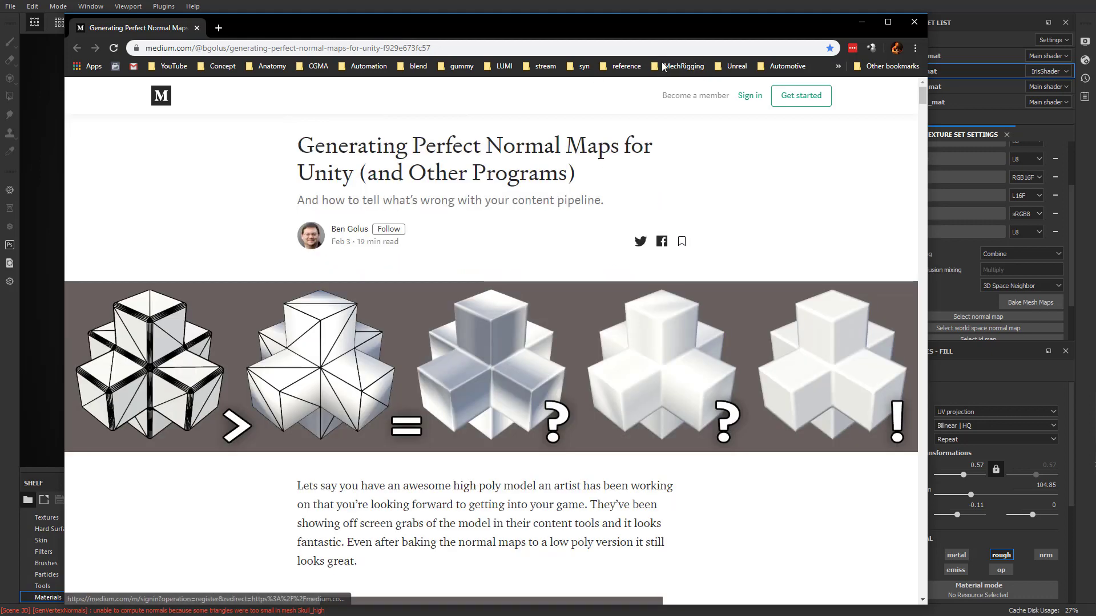
drag(635, 35, 640, 116)
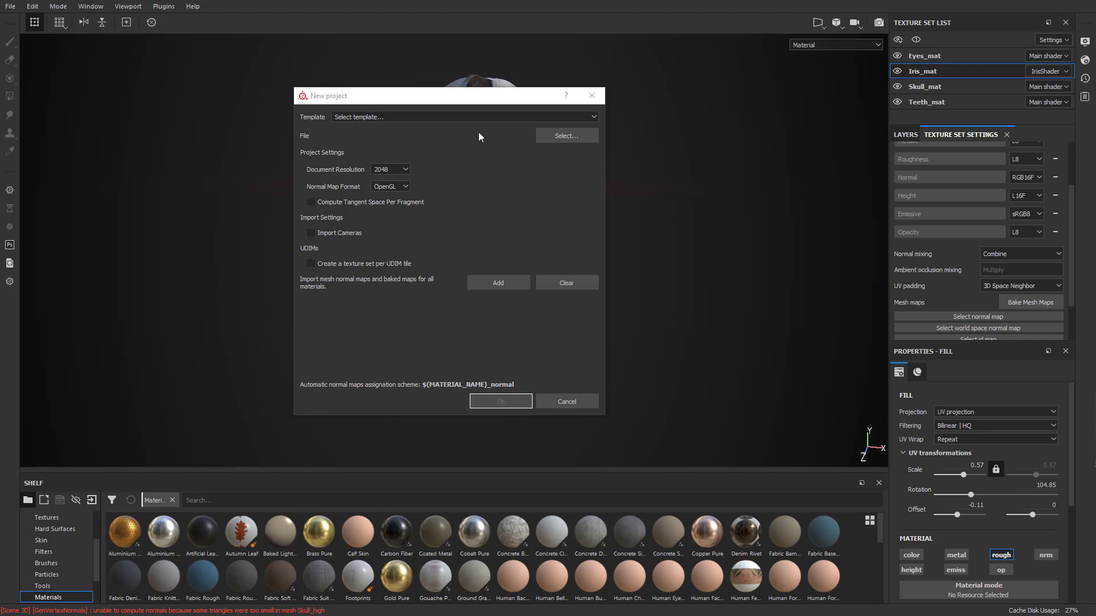
Switch to Maya and examine the UV layouts of the ape's low-poly jaw and skull meshes from several angles.
drag(478, 96, 200, 130)
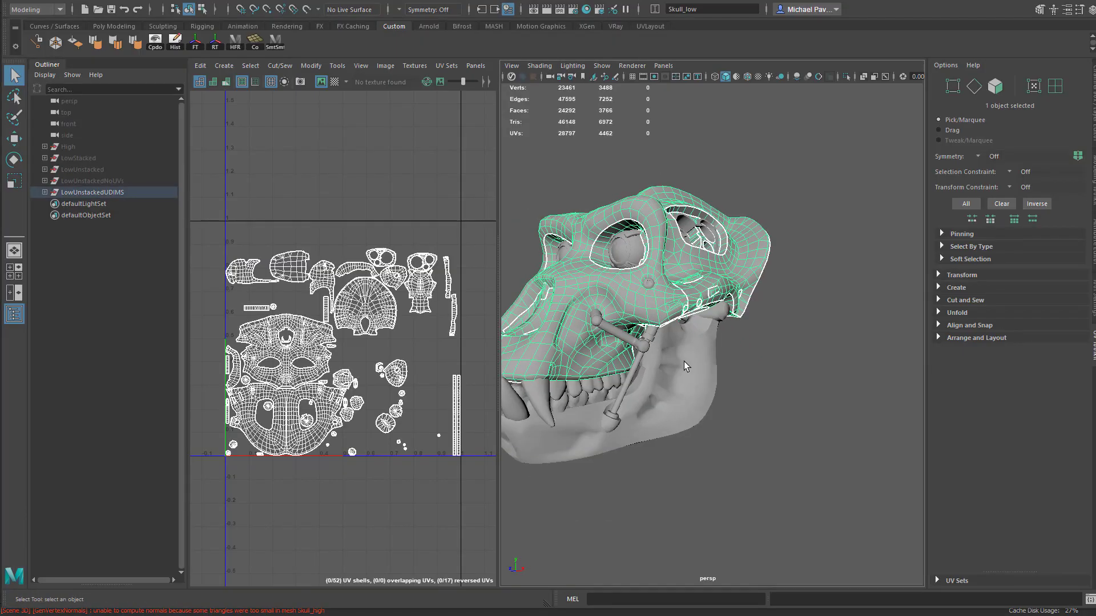
click(684, 361)
alt+drag(684, 362, 807, 378)
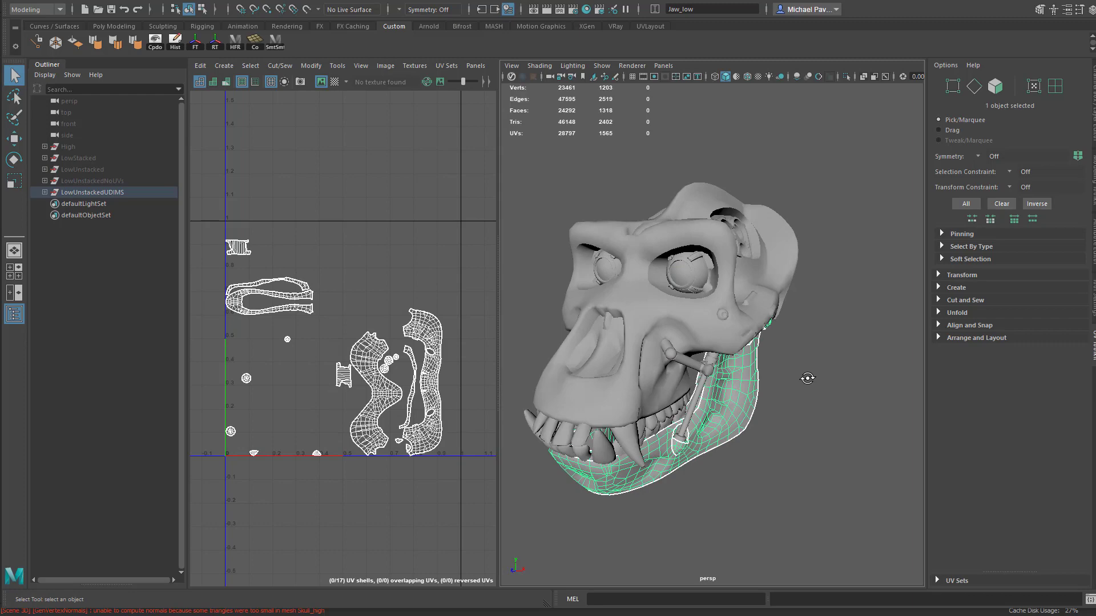
alt+drag(728, 336, 694, 290)
click(756, 299)
shift+click(728, 386)
alt+drag(729, 386, 761, 374)
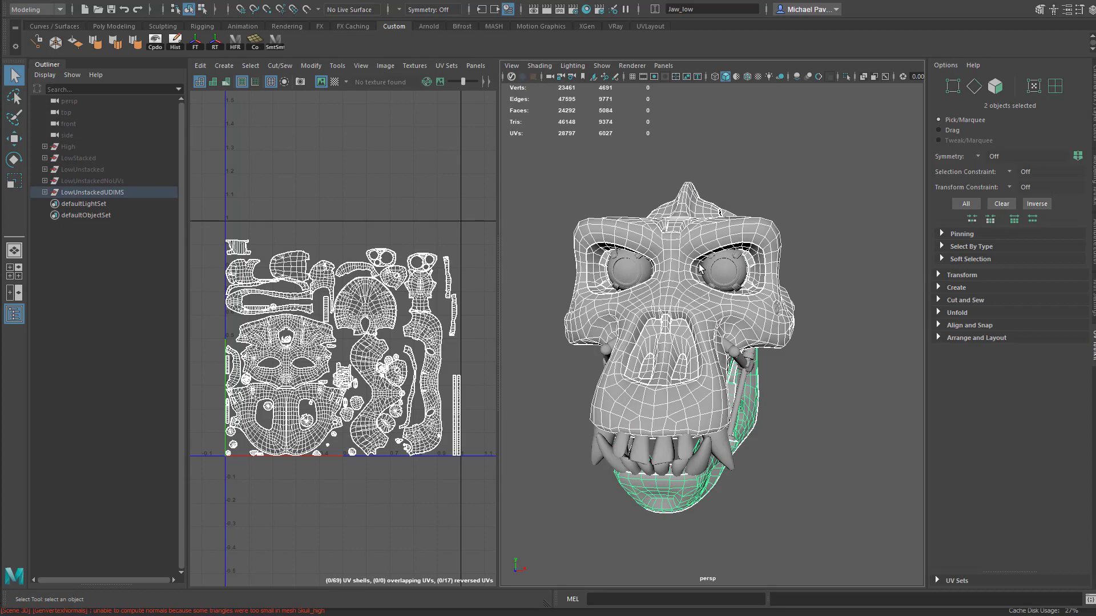
alt+drag(693, 224, 750, 291)
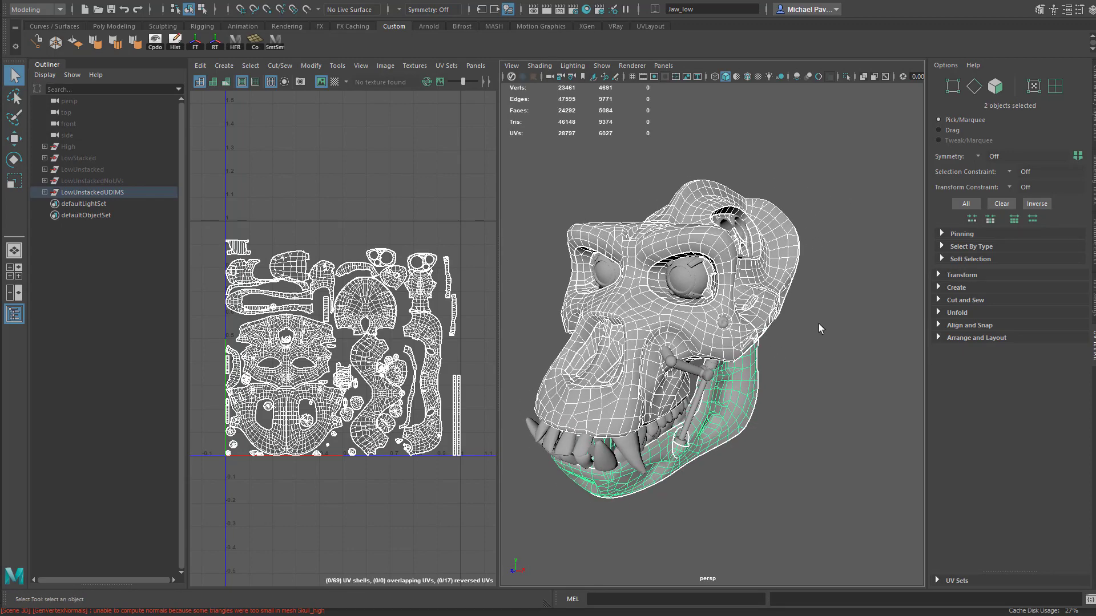
alt+drag(819, 323, 831, 326)
Duplicate the LowUnstackedUDIMS group and hide the original.
click(69, 194)
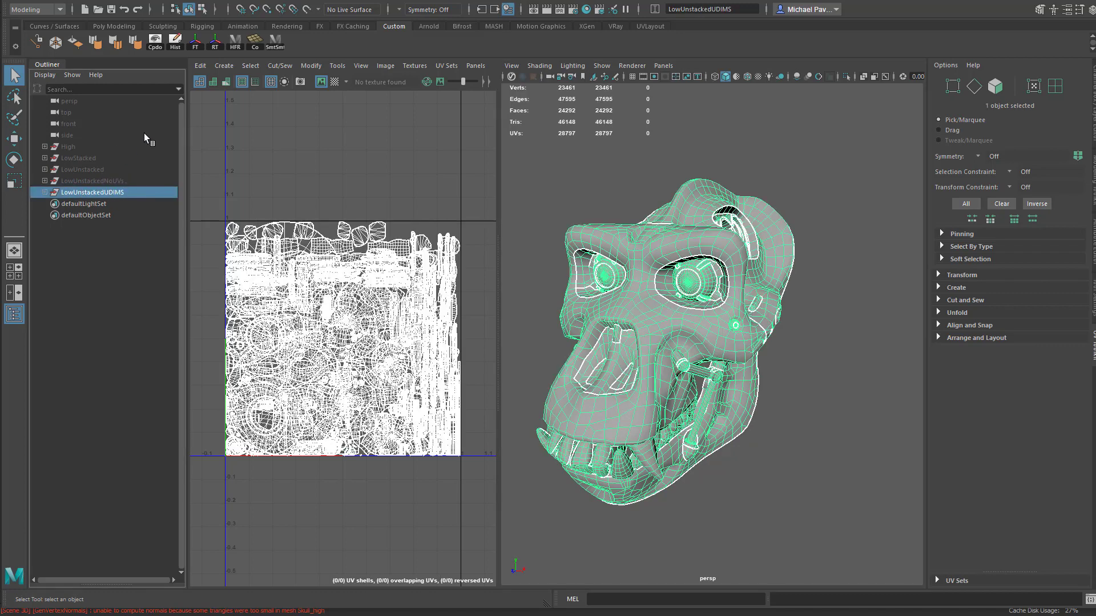
key(ctrl+d)
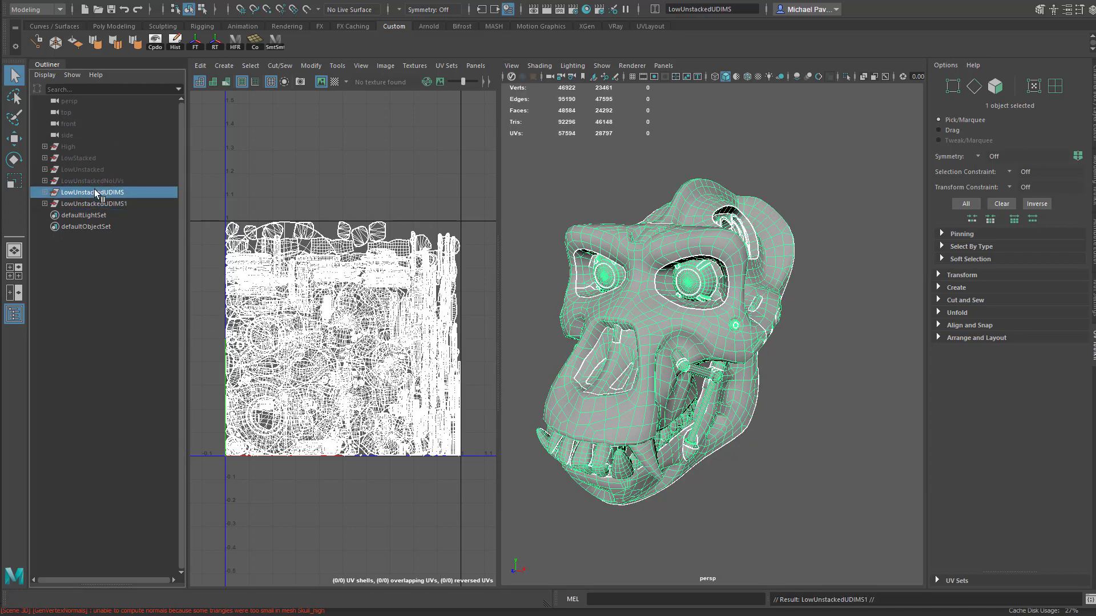
key(ctrl+h)
click(650, 282)
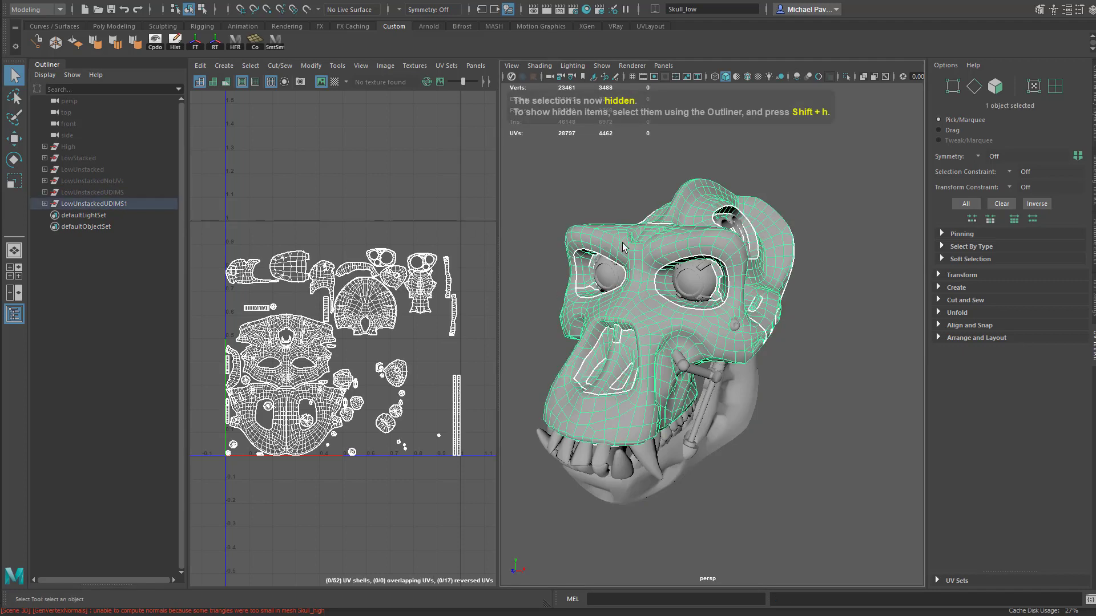
Rename the duplicated group to LowUnstackedUDIMSBake.
click(106, 204)
double_click(105, 204)
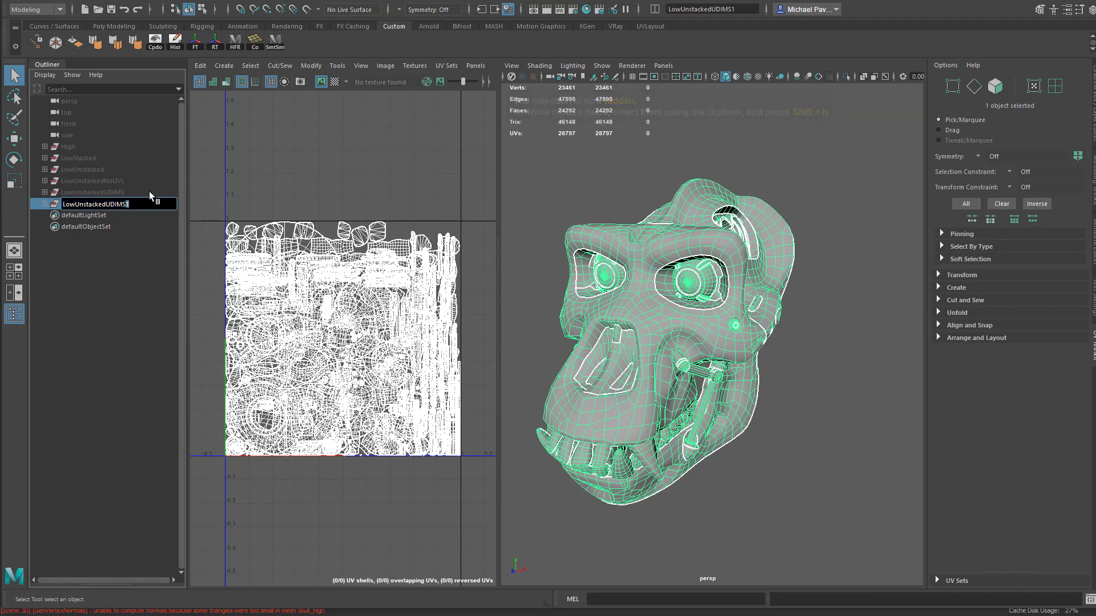
text(Bake)
key(Return)
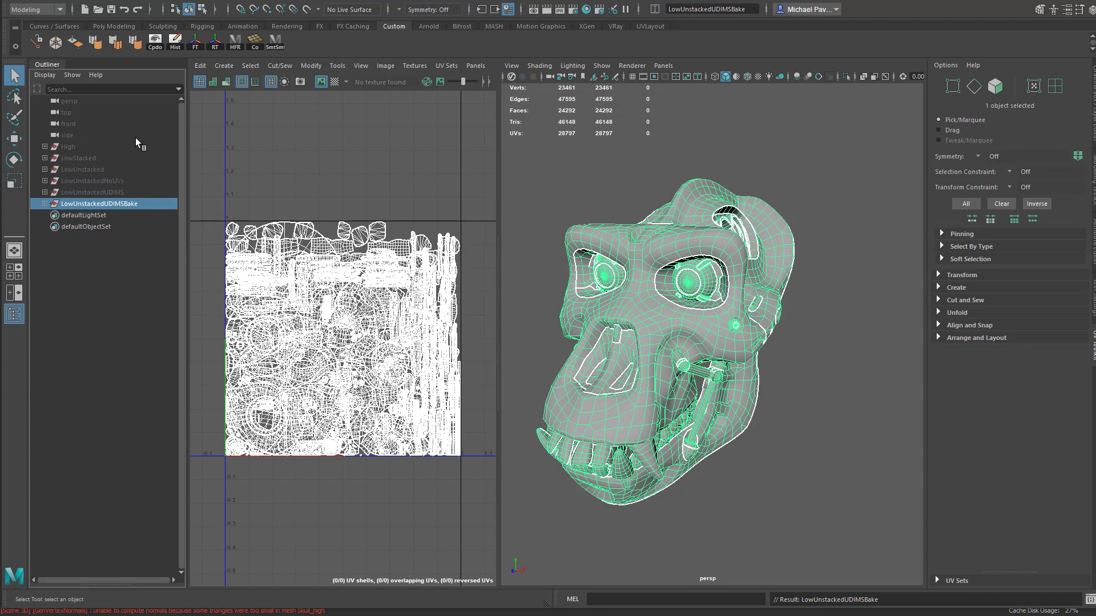
Triangulate all meshes in the LowUnstackedUDIMSBake group, from TeethLower02_low to ActuatorConnector_low.
click(45, 204)
click(114, 215)
scroll(137, 286, down, 2)
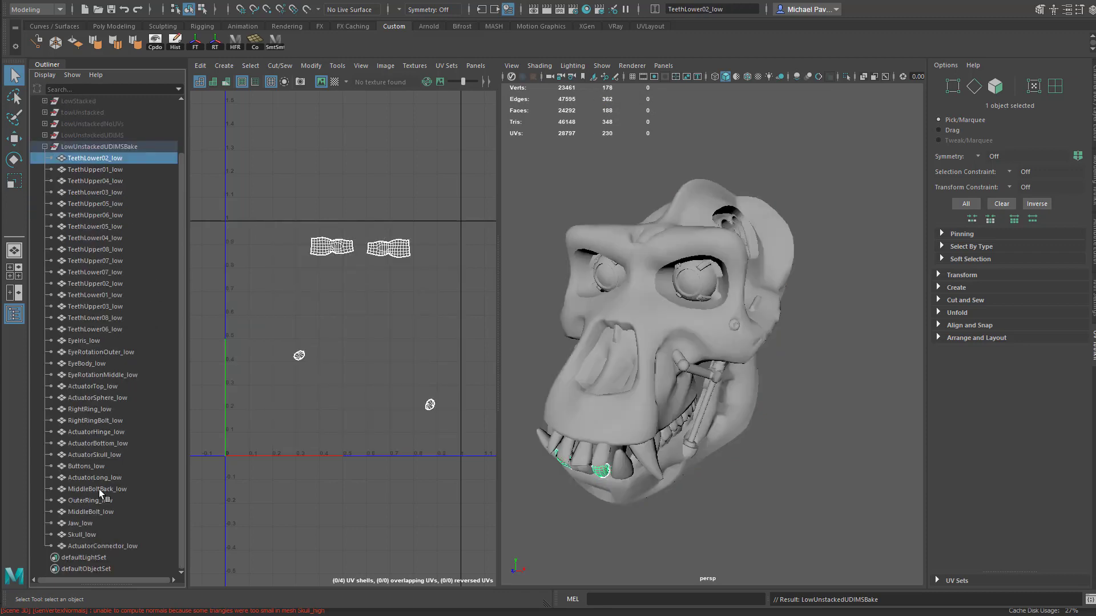
shift+click(92, 545)
click(202, 0)
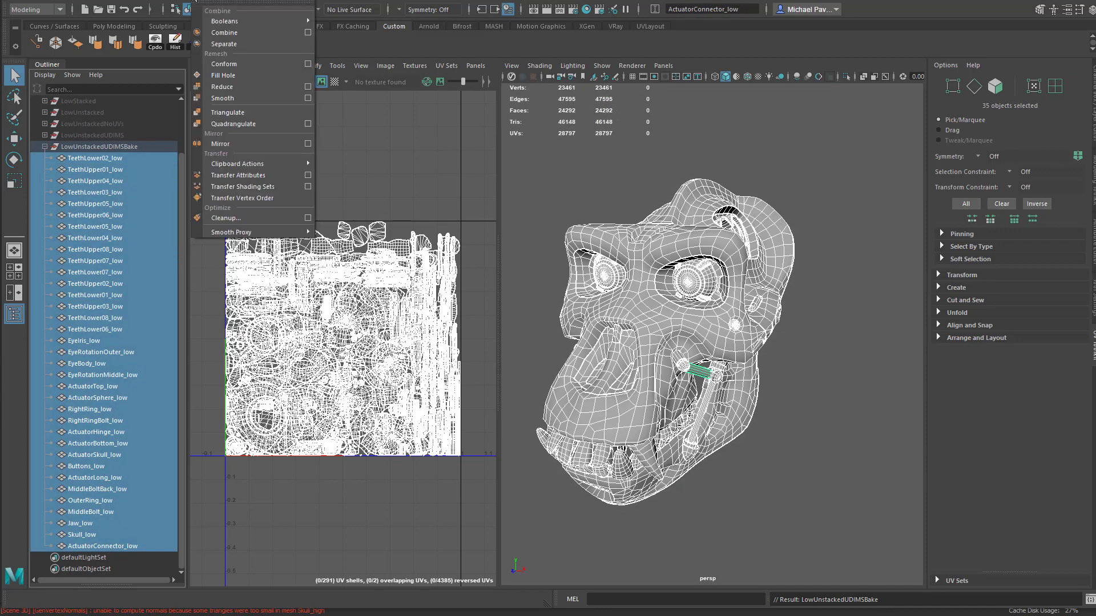
click(221, 112)
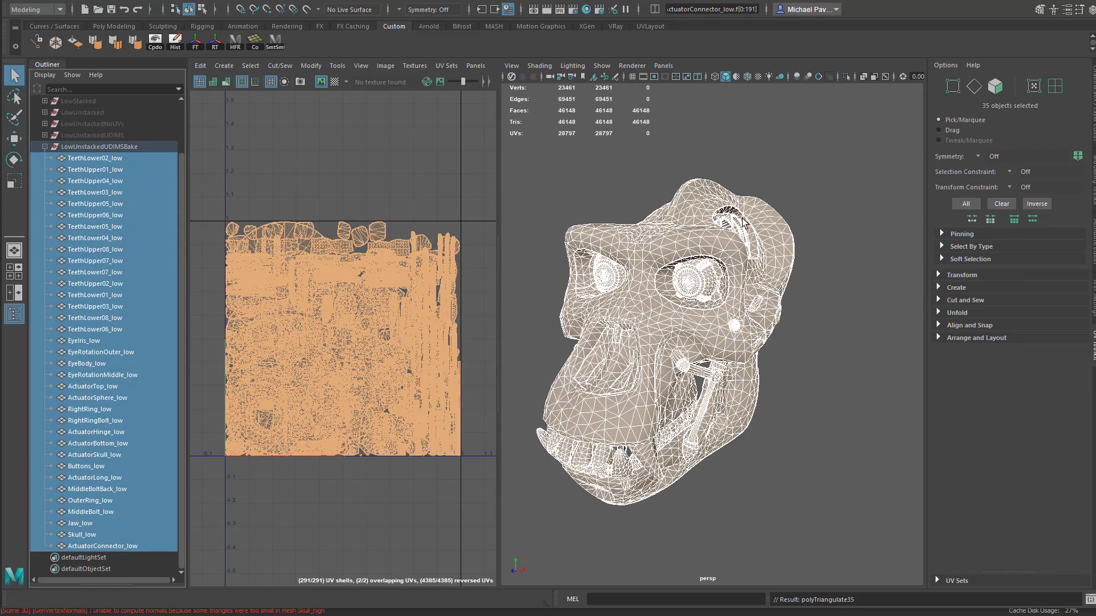
Select all meshes of the triangulated bake skull and inspect their wireframe from several angles.
alt+drag(742, 218, 782, 173)
right_drag(754, 218, 770, 185)
alt+drag(796, 183, 735, 197)
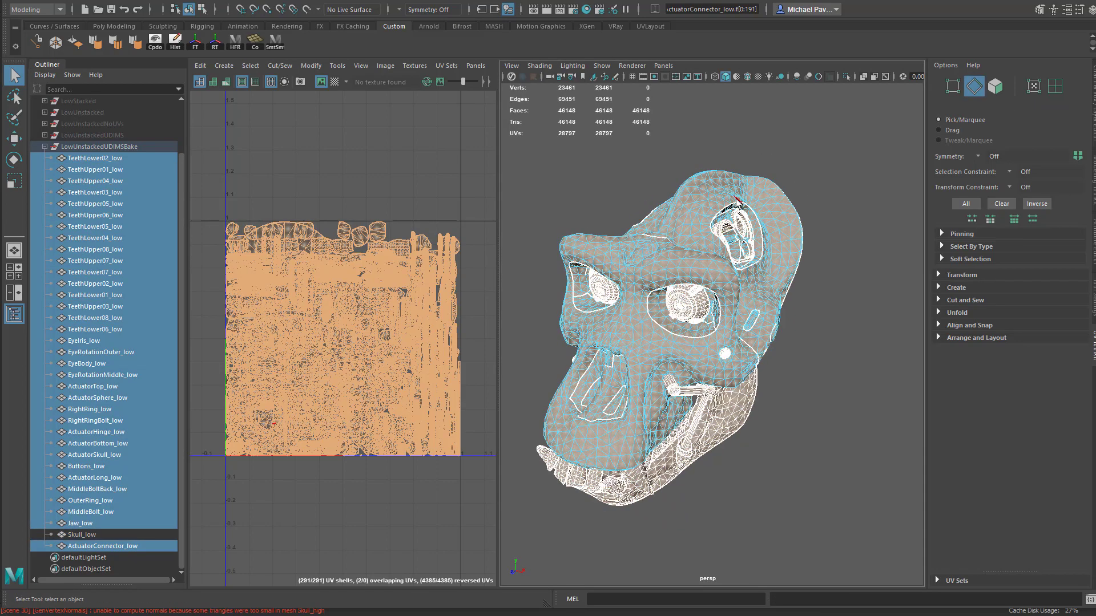
right_drag(734, 200, 768, 174)
click(792, 161)
alt+drag(841, 200, 794, 217)
click(780, 200)
drag(525, 155, 861, 591)
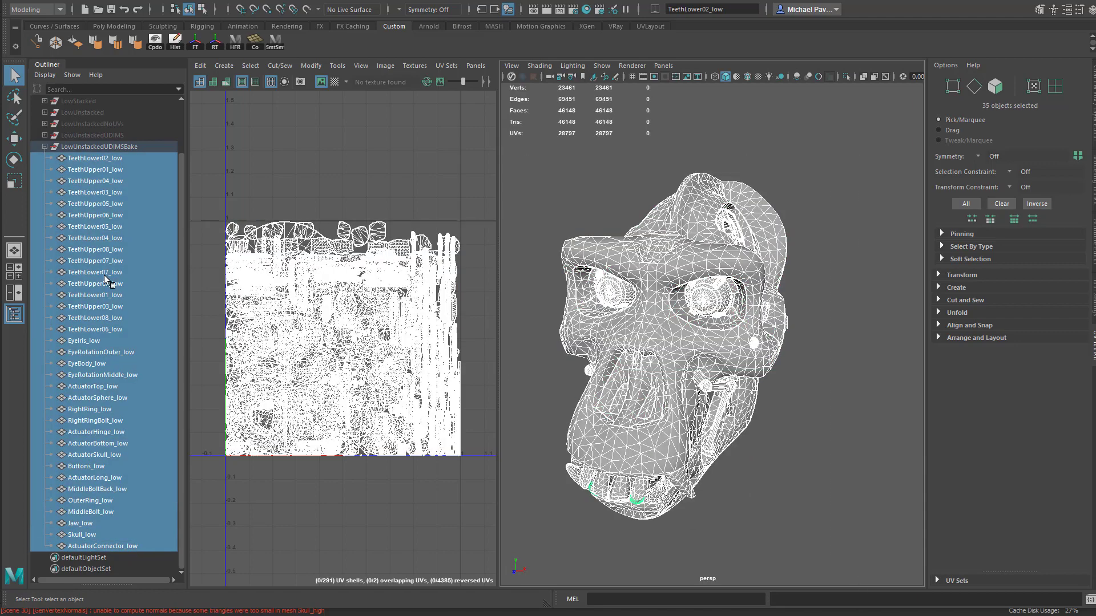
alt+drag(681, 193, 737, 249)
alt+drag(653, 315, 742, 311)
alt+drag(735, 241, 771, 216)
click(837, 255)
alt+drag(838, 254, 651, 277)
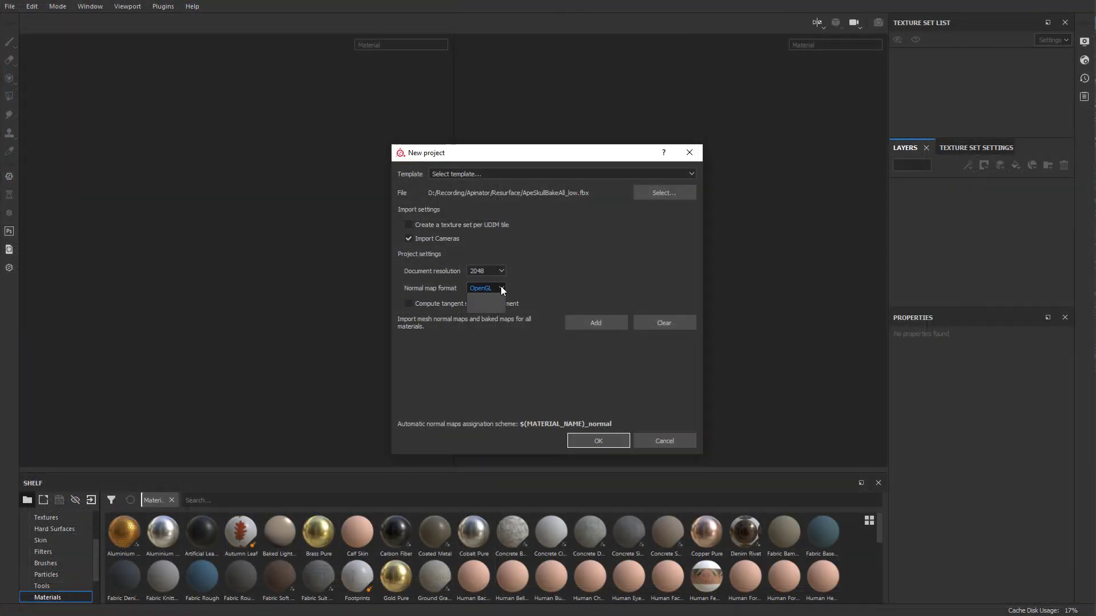
Switch to Substance Painter and create the project from ApeSkullBakeAll_low.fbx at 2048 resolution with the OpenGL normal map format.
click(501, 287)
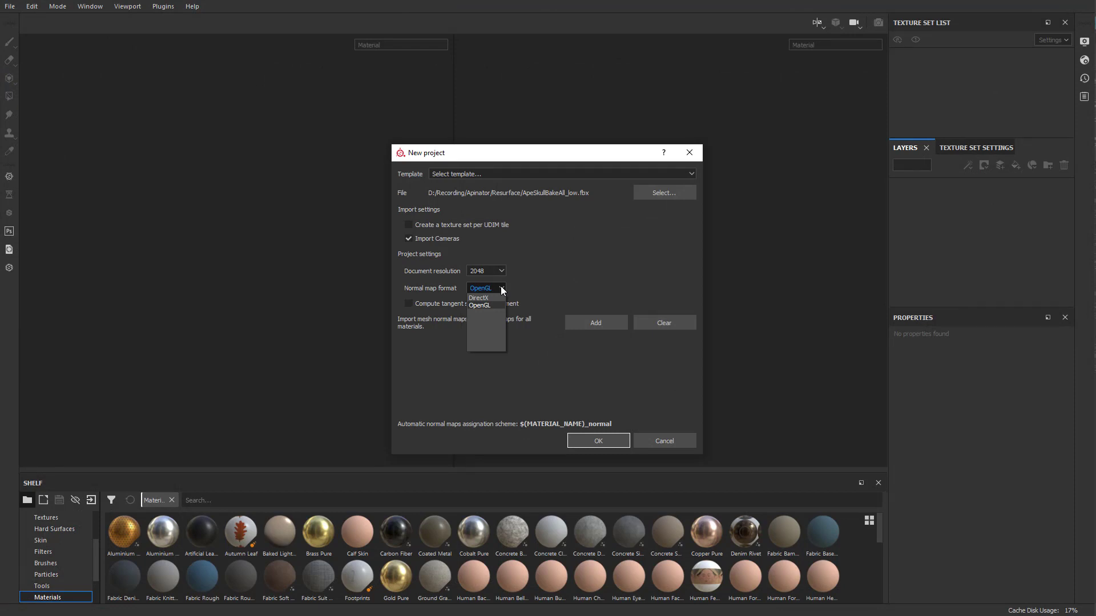
click(432, 213)
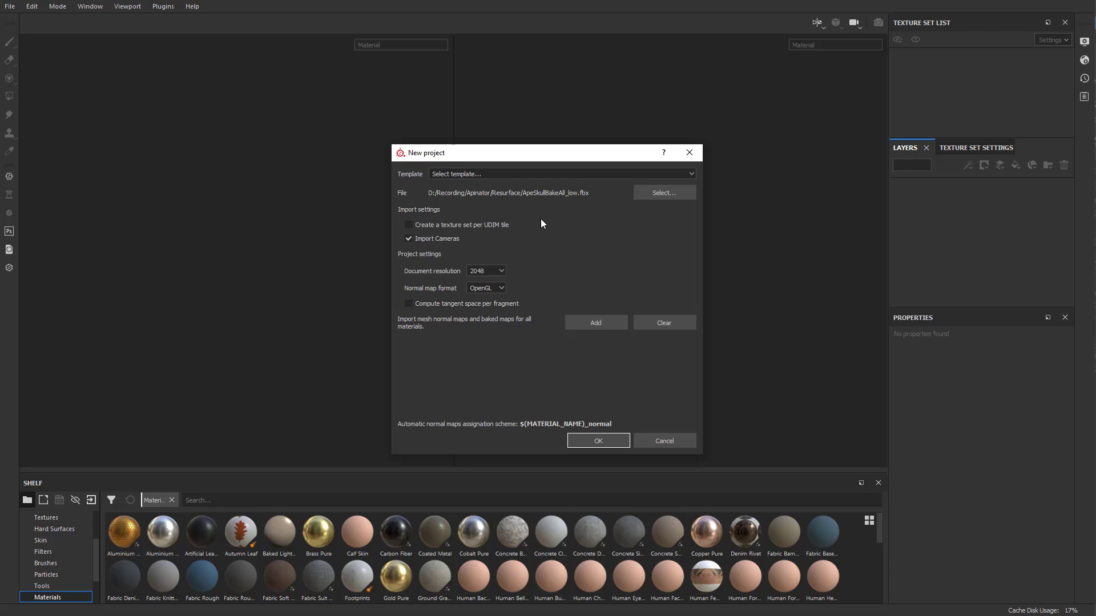
click(596, 441)
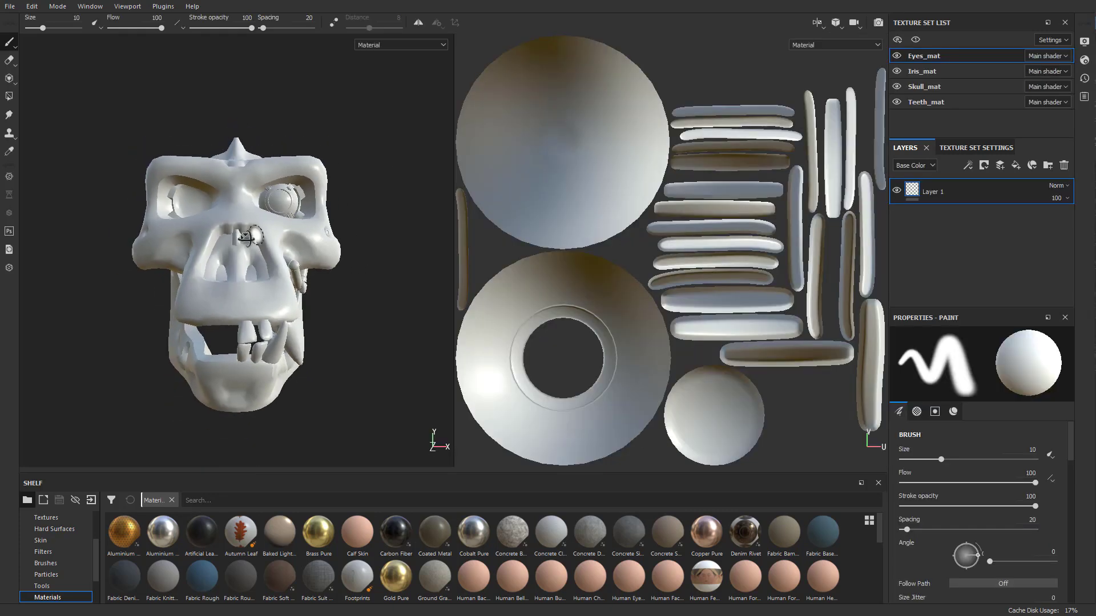
Look over the imported skull and go through its Skull_mat, Teeth_mat and Eyes_mat texture sets.
alt+drag(247, 238, 222, 276)
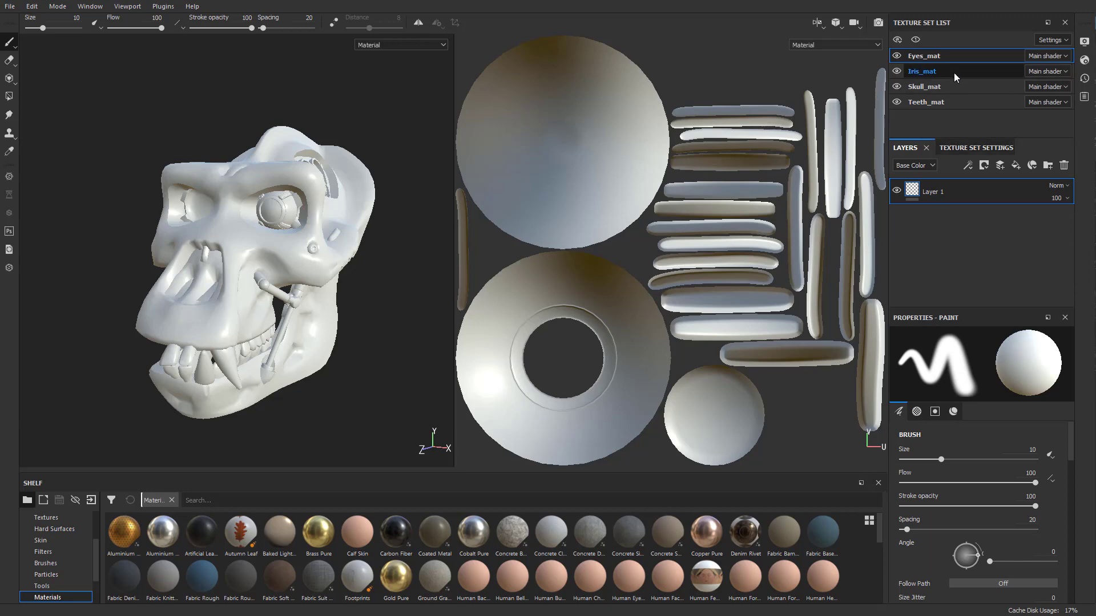
click(947, 87)
click(942, 101)
click(944, 87)
click(943, 56)
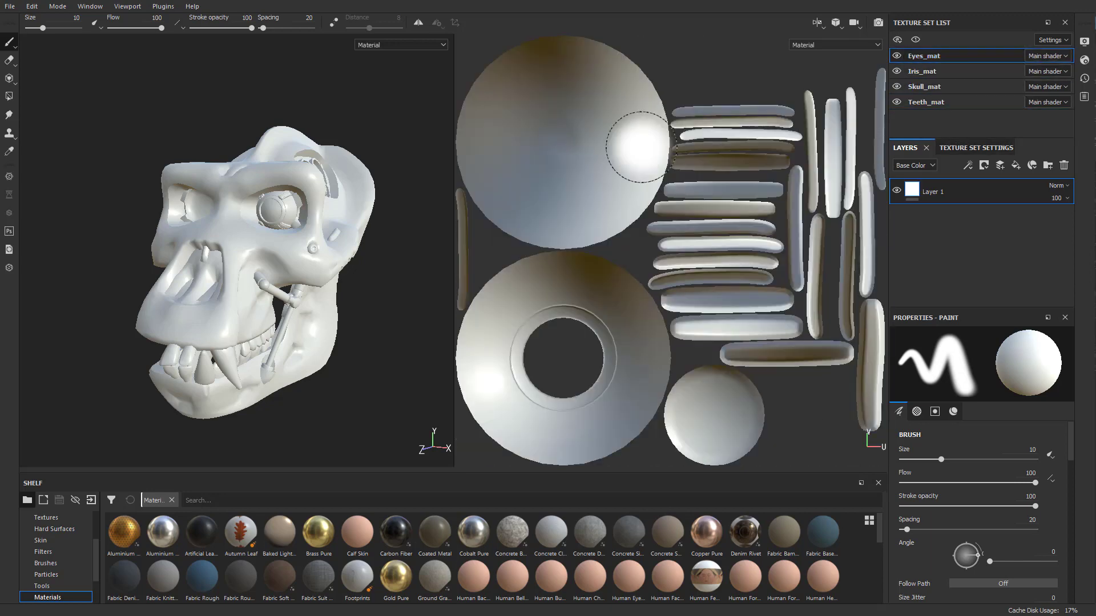
alt+drag(171, 229, 196, 218)
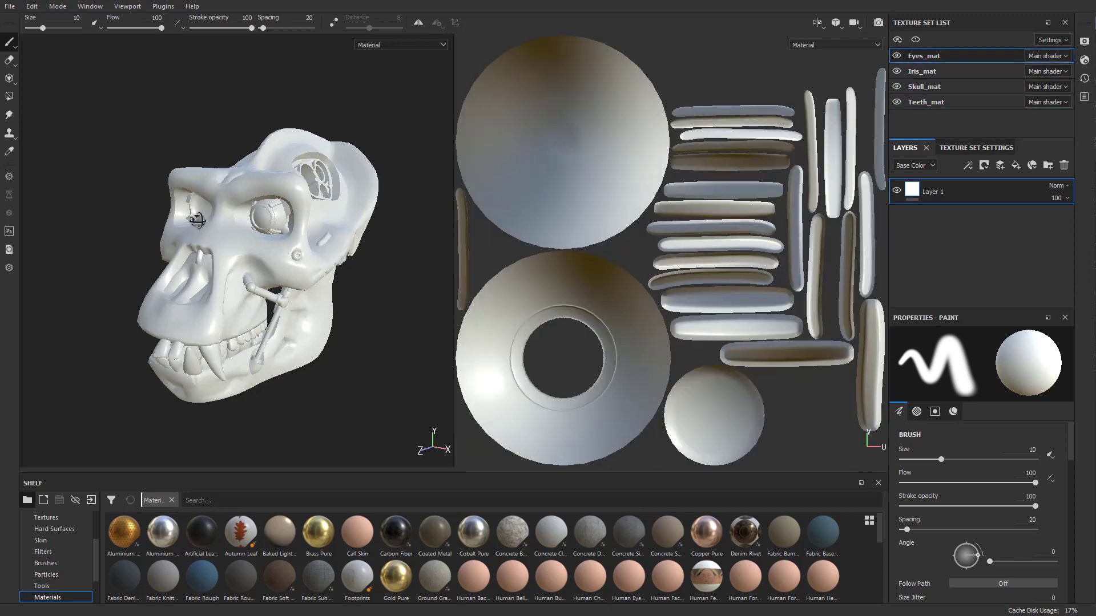
Show only the 3D view of the skull, without the UV layout.
click(817, 25)
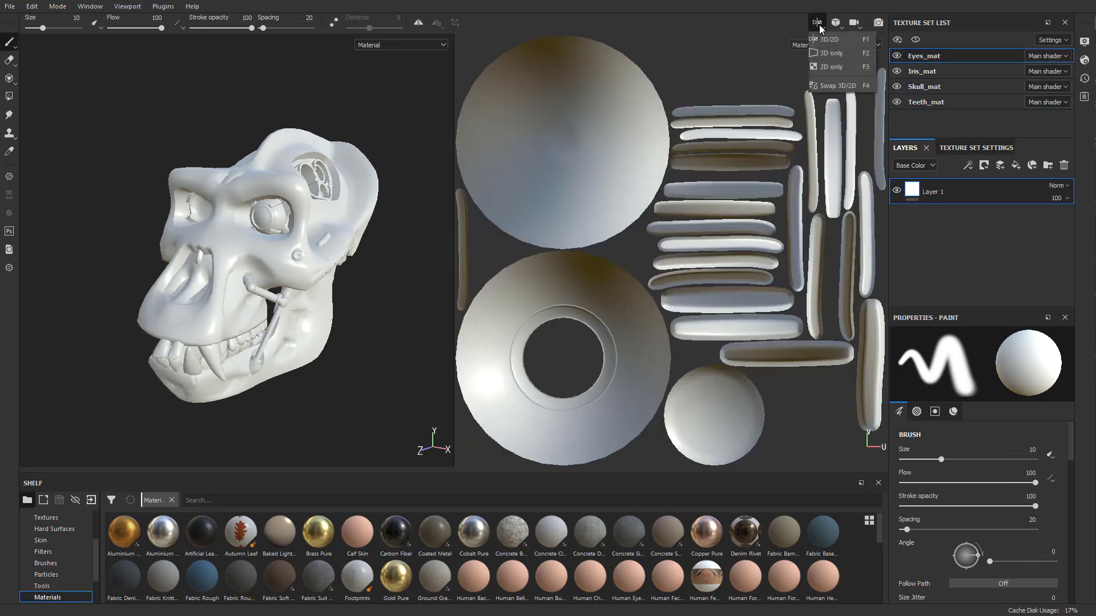
click(832, 53)
alt+drag(650, 205, 713, 226)
Display the texture set settings and look at the mesh map baking options for Eyes_mat without baking.
click(986, 147)
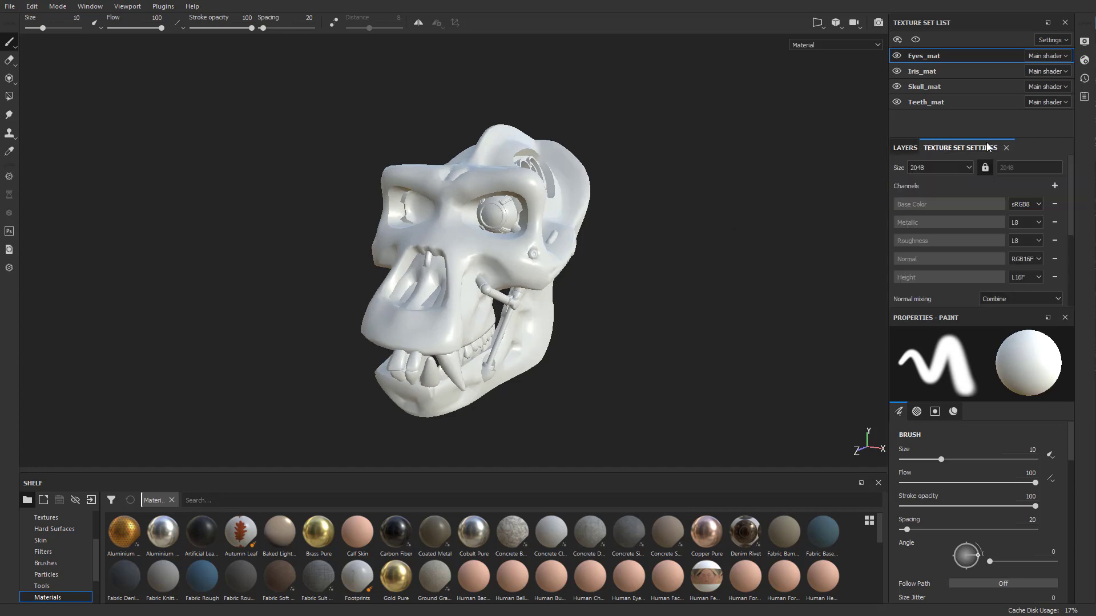
scroll(970, 229, down, 3)
click(1027, 214)
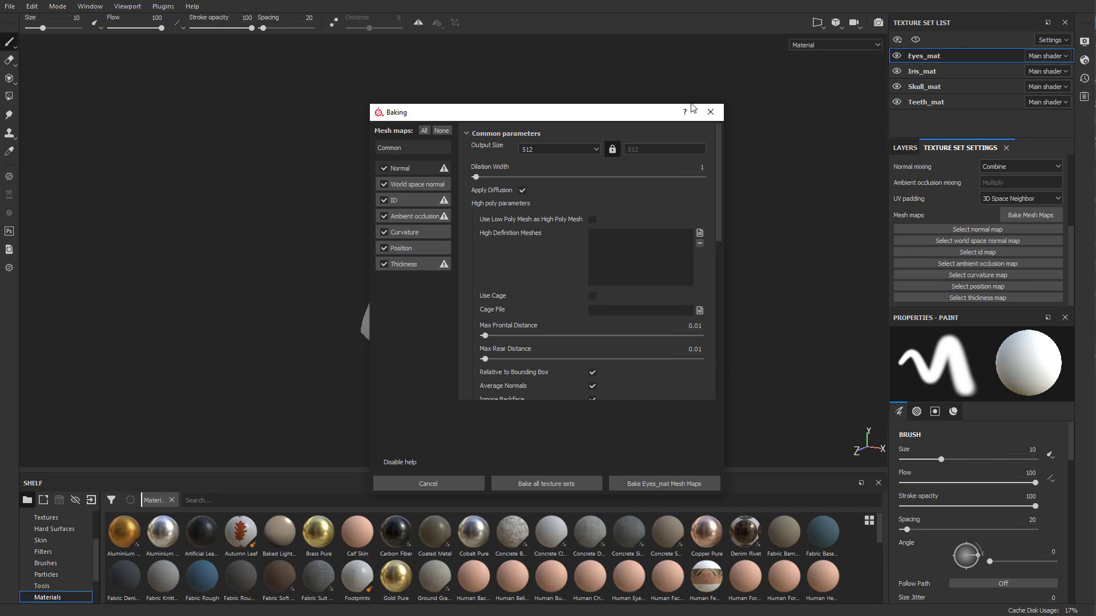
key(Escape)
Toggle the visibility of Eyes_mat off and on again, keeping that texture set active.
click(944, 73)
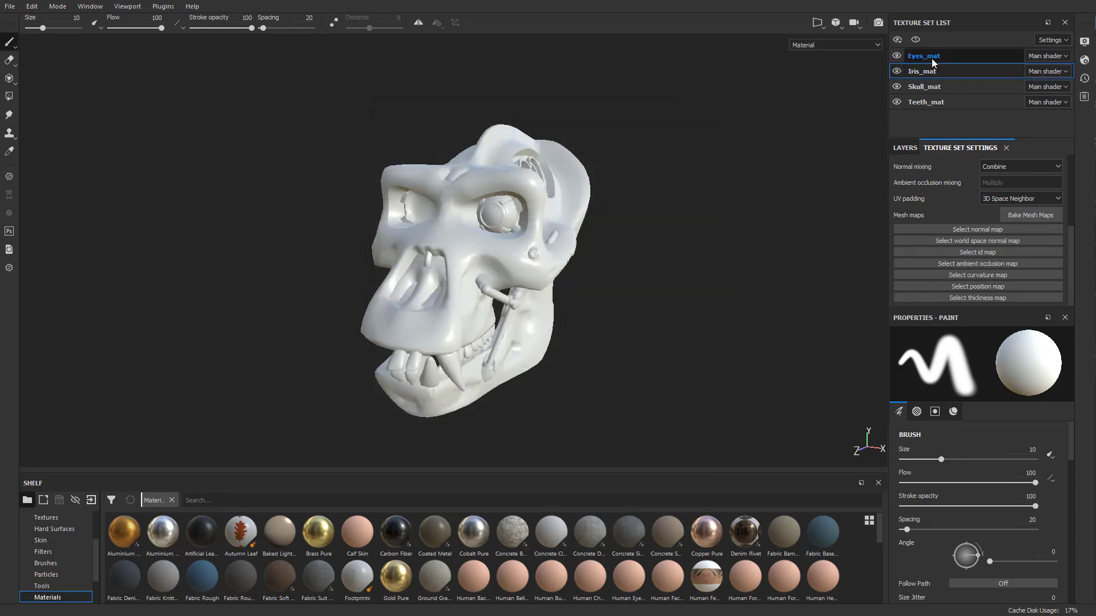
click(897, 56)
click(898, 56)
click(970, 56)
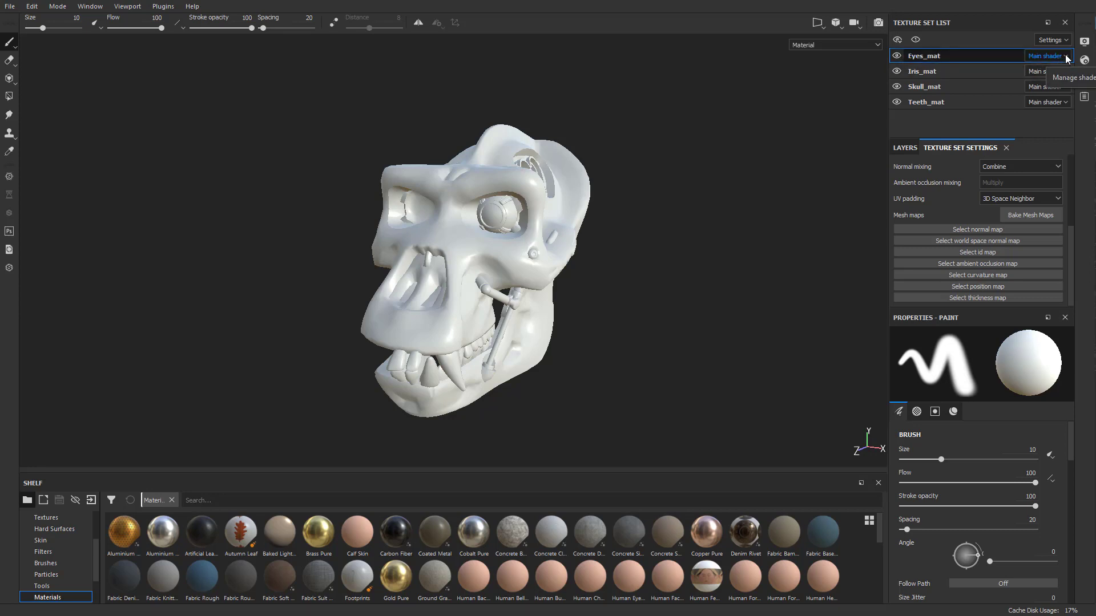
Review the Main shader's settings and the available shader presets, keeping pbr-metal-rough.
click(1085, 61)
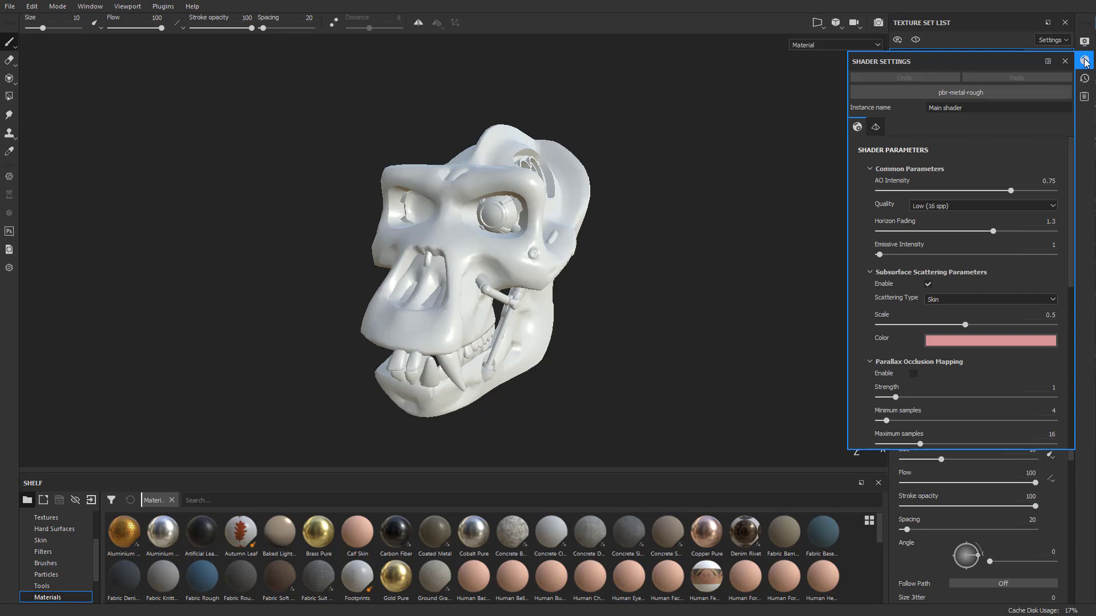
click(987, 91)
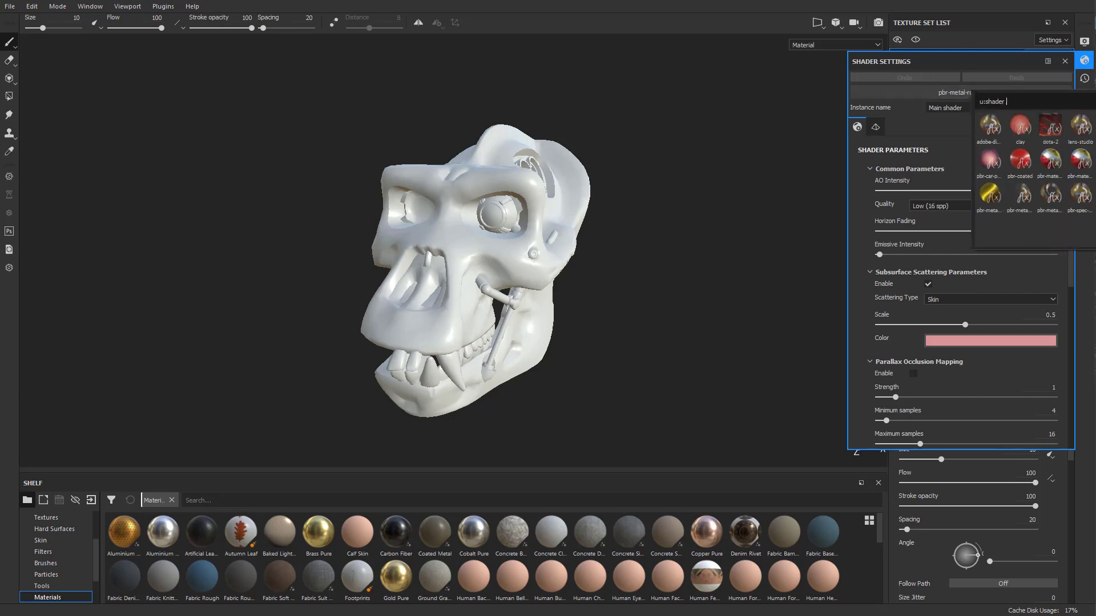
click(977, 33)
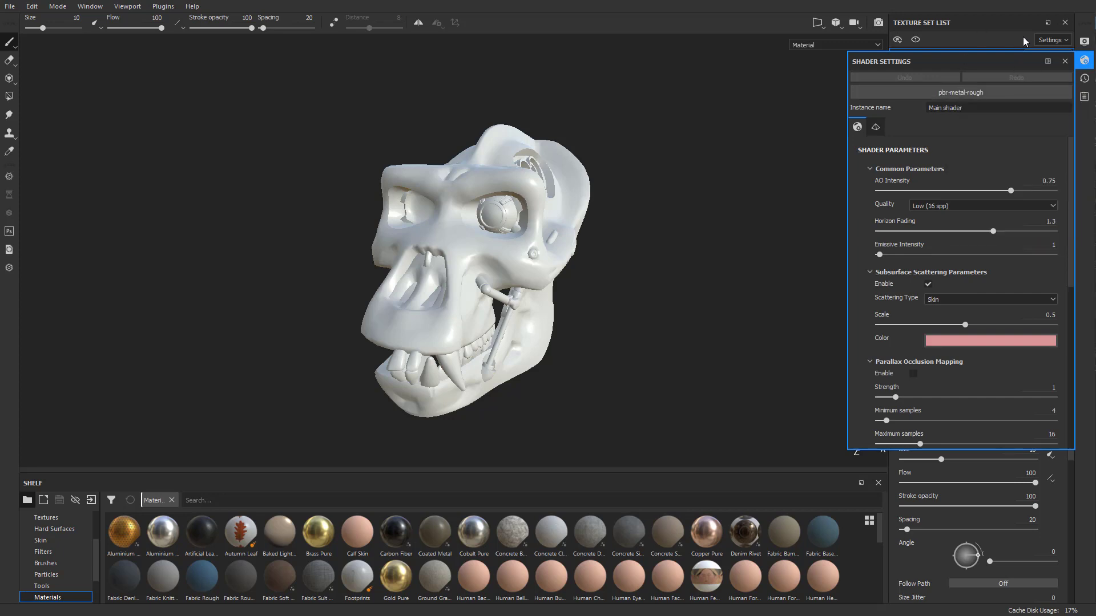
click(1063, 61)
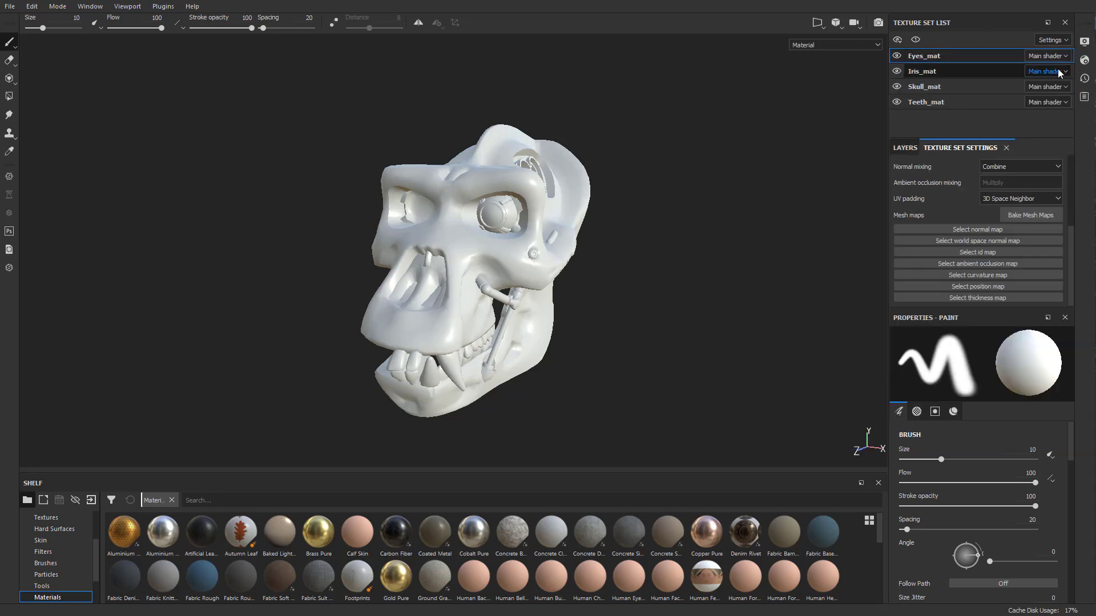
Make the Iris_mat, Skull_mat and Teeth_mat texture sets active in turn, ending on Teeth_mat, while viewing the skull.
click(949, 73)
click(947, 98)
click(937, 91)
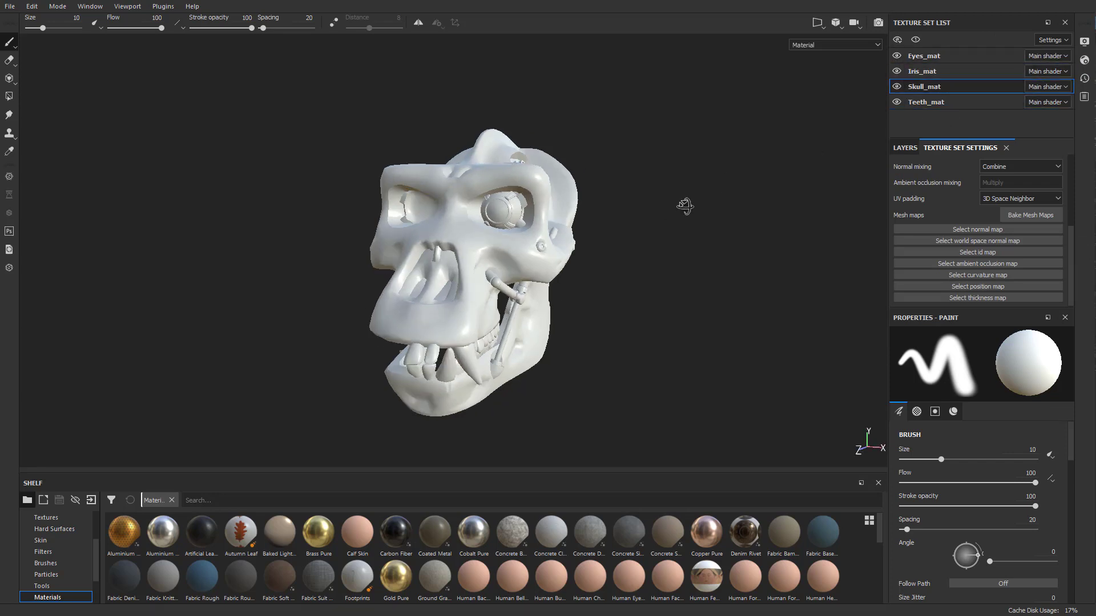
alt+drag(684, 206, 679, 212)
click(954, 102)
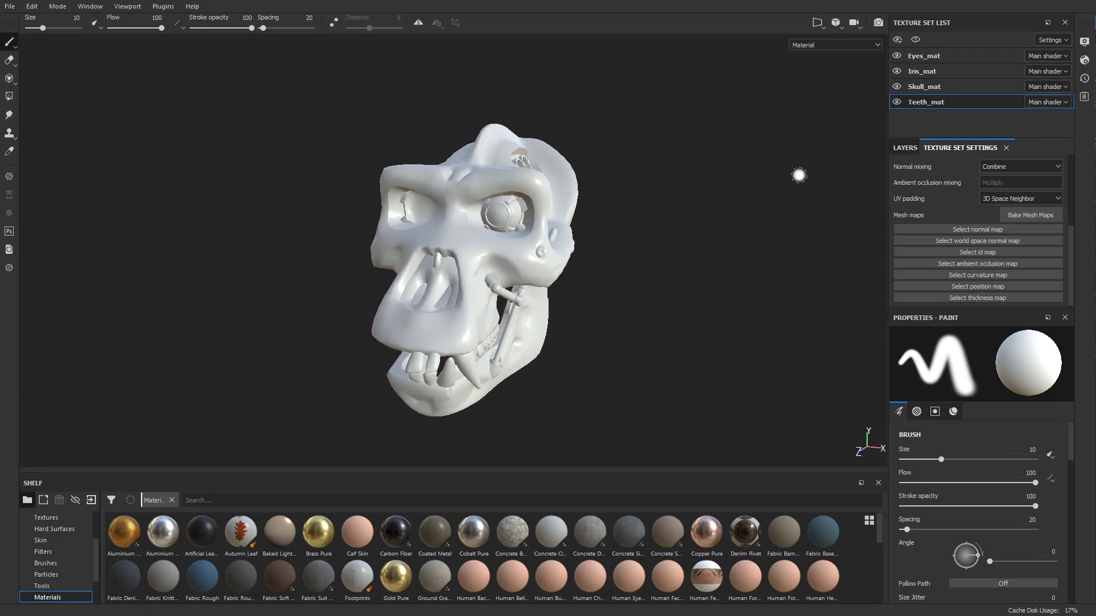
alt+drag(799, 175, 757, 159)
Show only the 2D view and examine the UV layouts of the teeth, skull, iris and eyes texture sets.
click(842, 25)
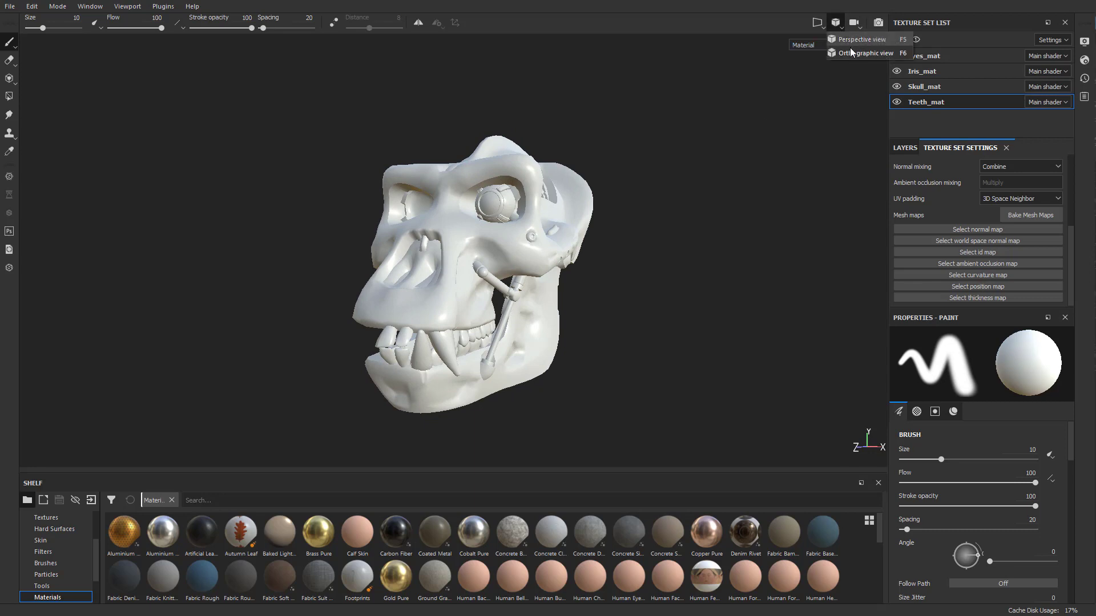
click(817, 22)
click(839, 66)
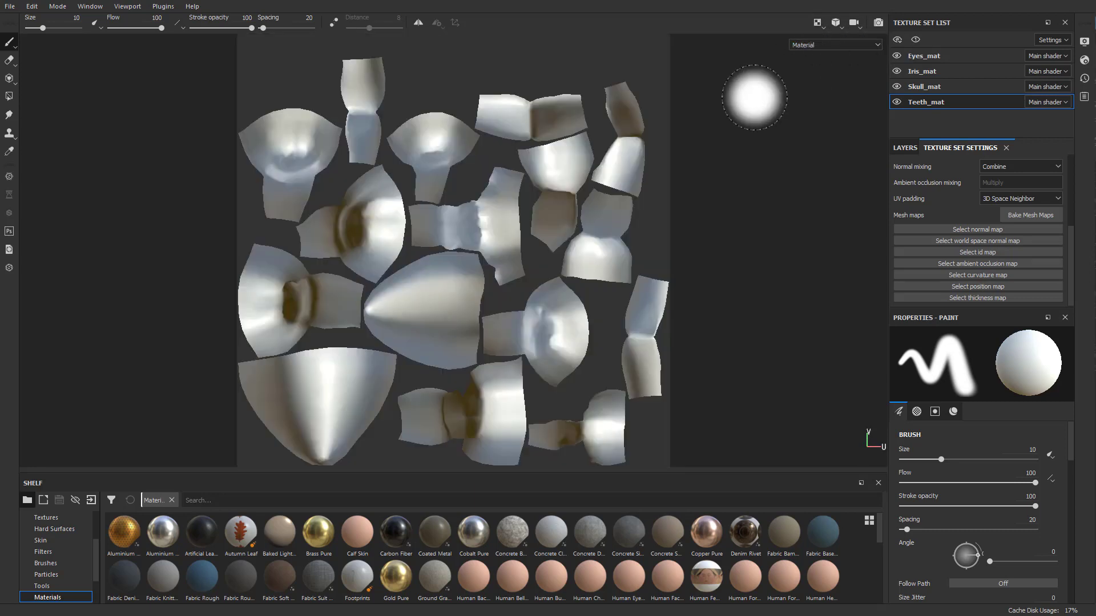
scroll(666, 214, down, 2)
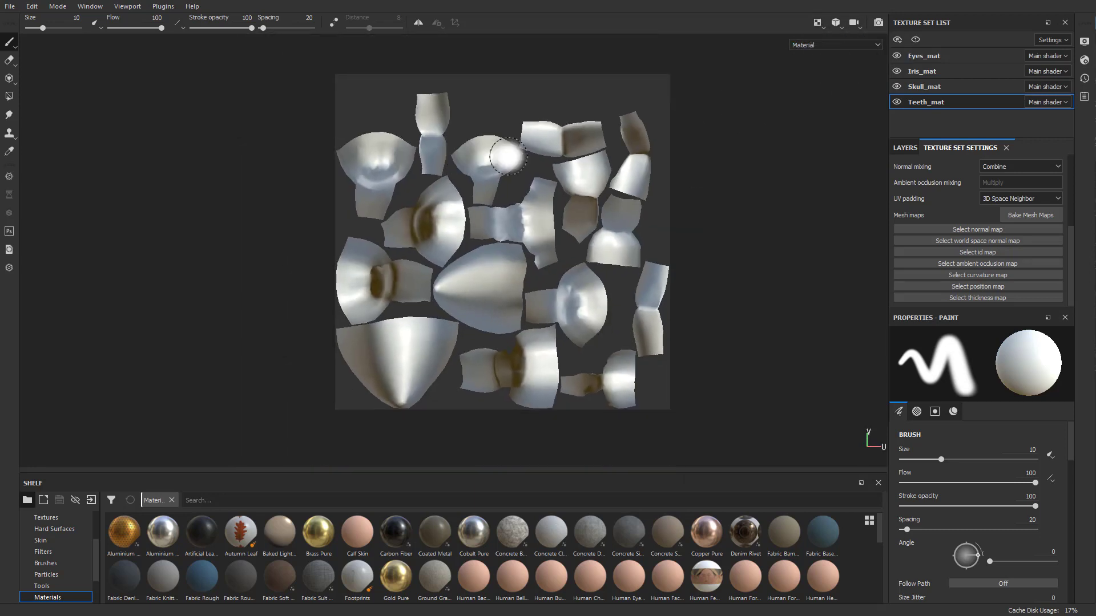
click(948, 86)
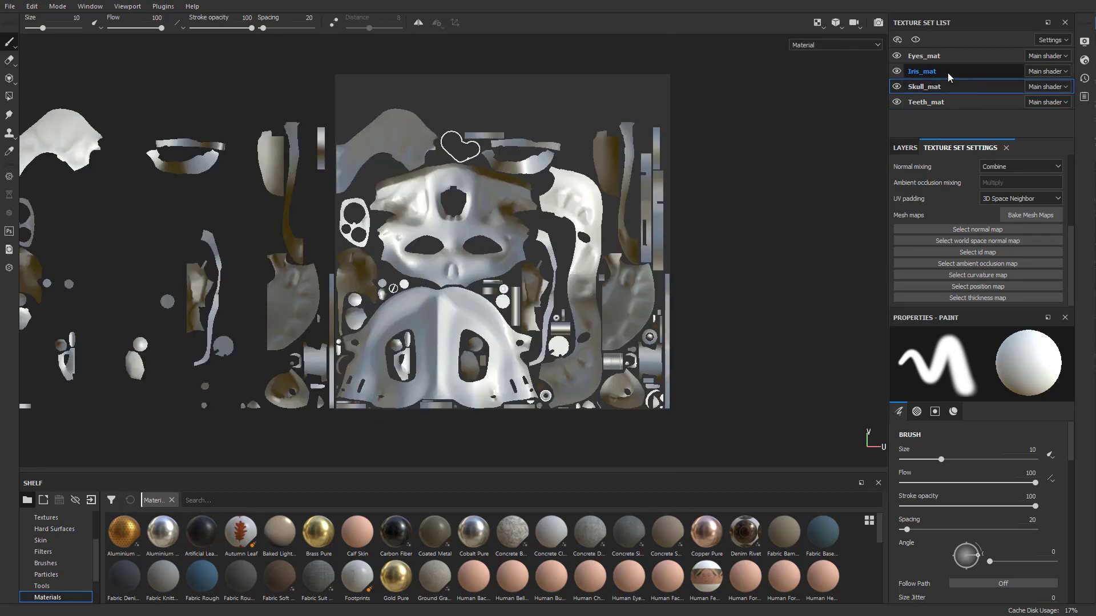
click(948, 72)
click(947, 58)
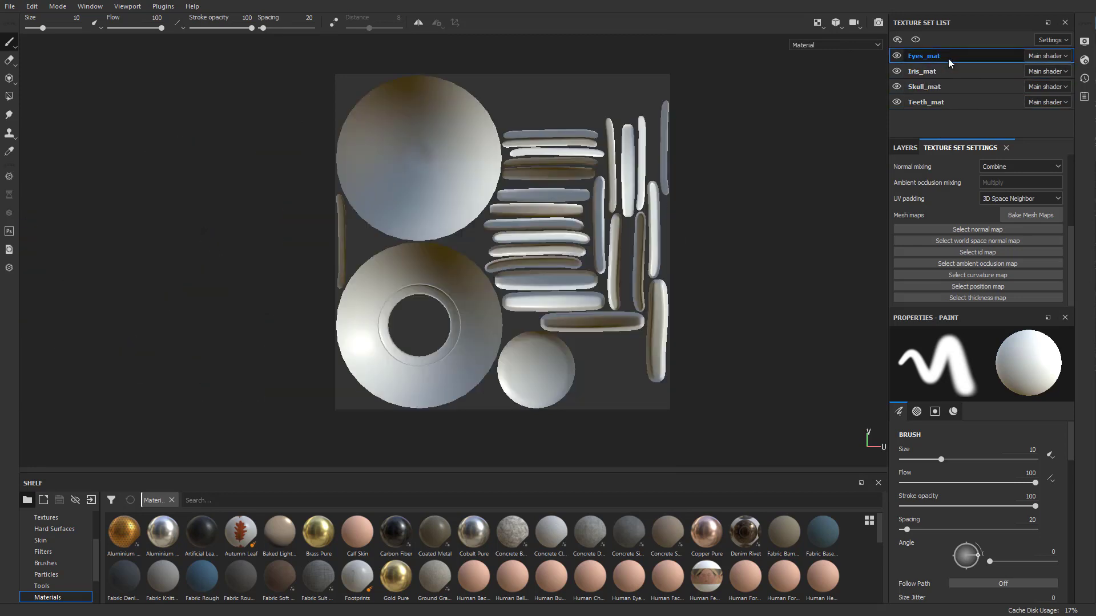
click(945, 103)
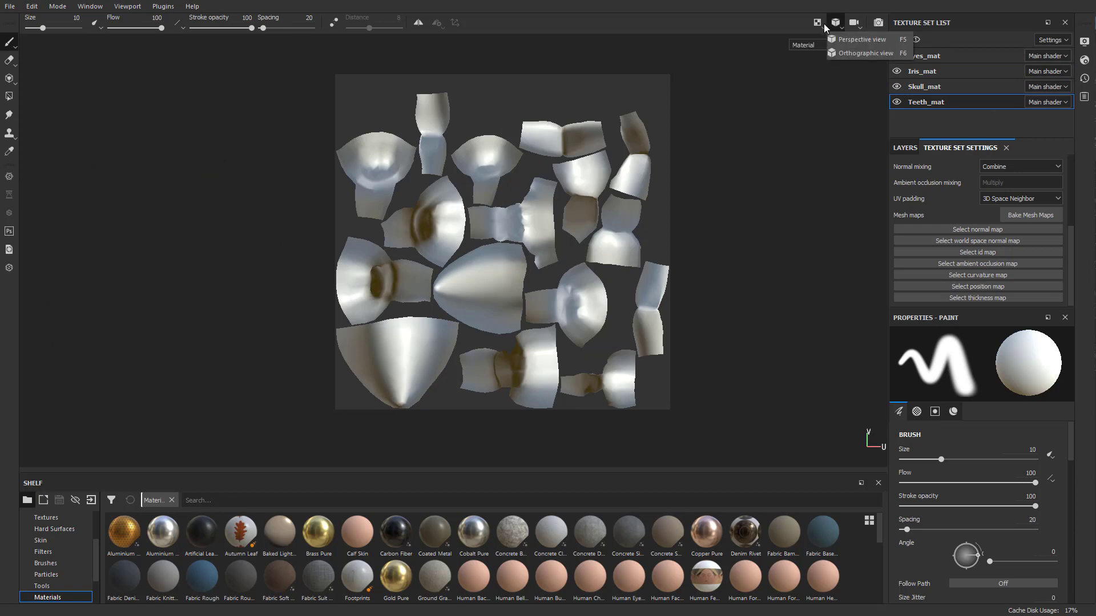
Return to the 3D-only view with Teeth_mat active and reduce the brush size to 4.24.
click(827, 52)
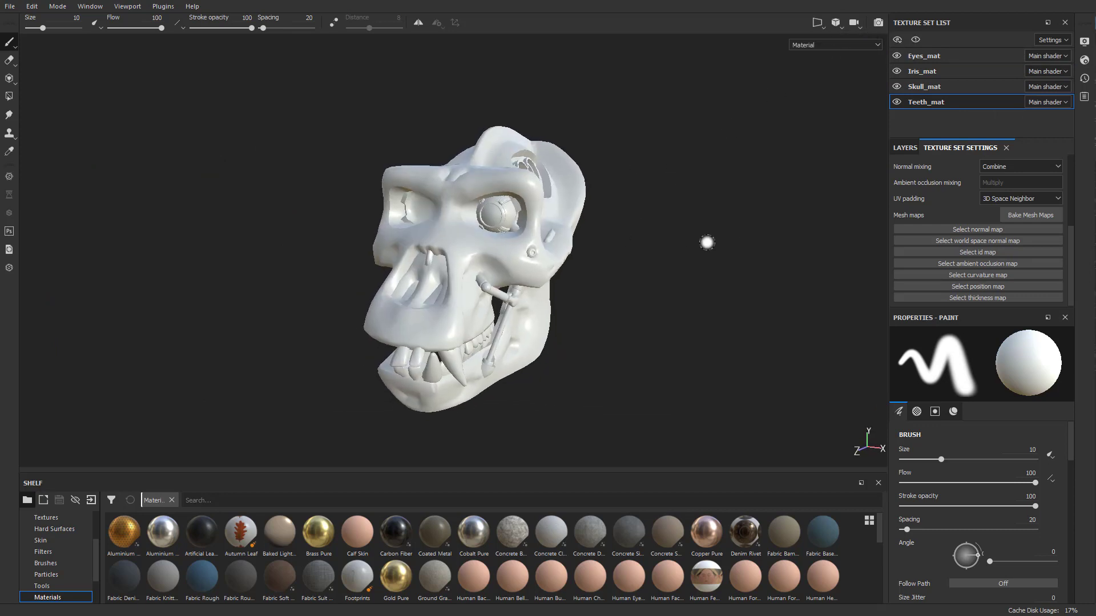
ctrl+right_drag(706, 242, 707, 240)
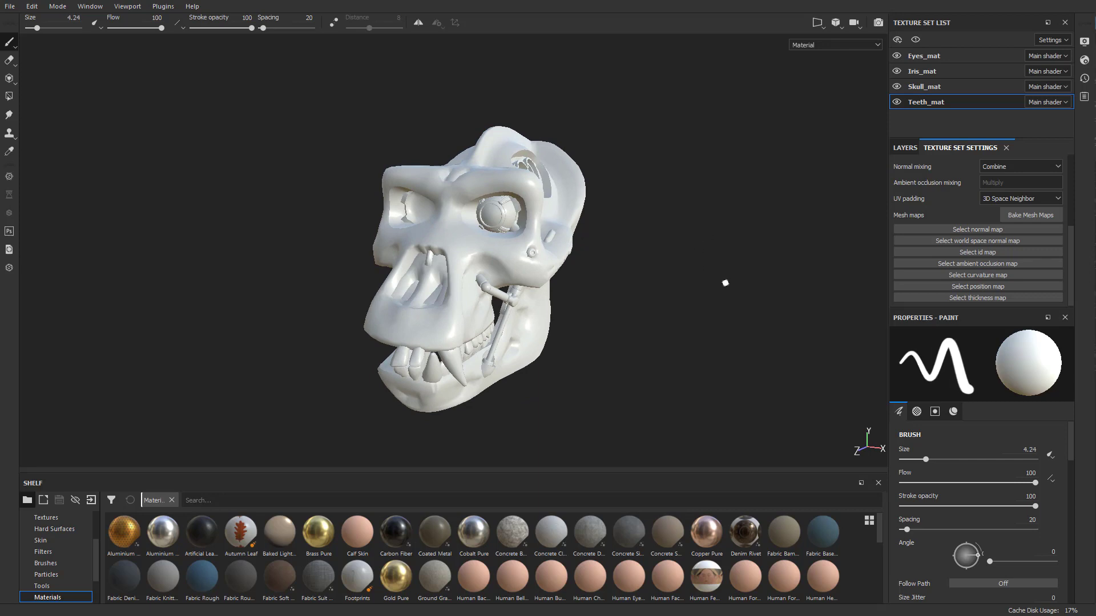
alt+drag(681, 307, 733, 290)
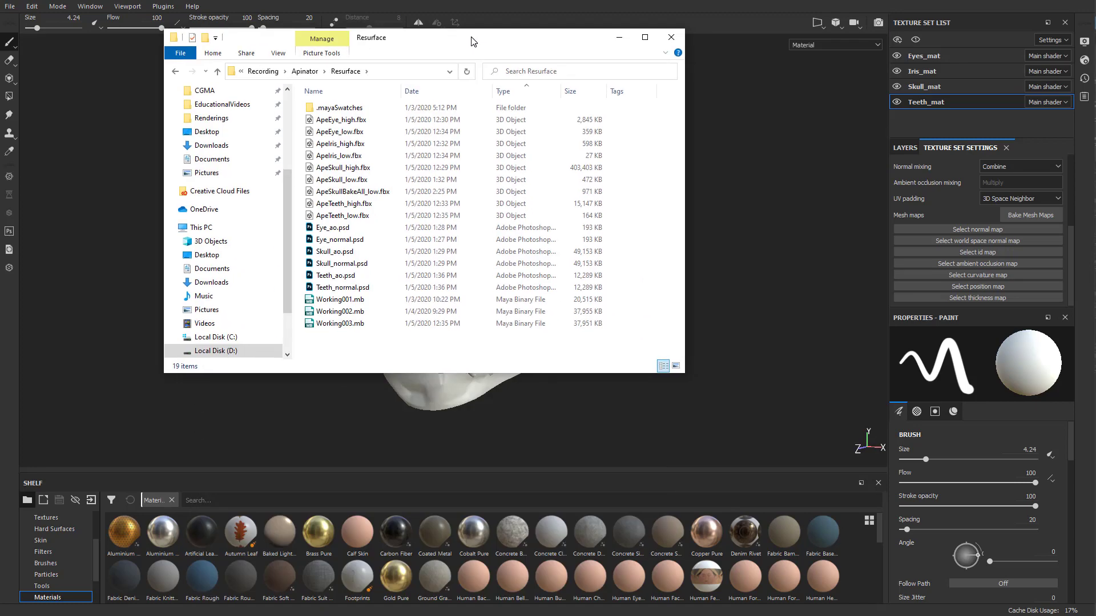
Bring Skull_ao.psd and Skull_normal.psd from the Resurface folder into the shelf as resources for import.
drag(472, 39, 413, 135)
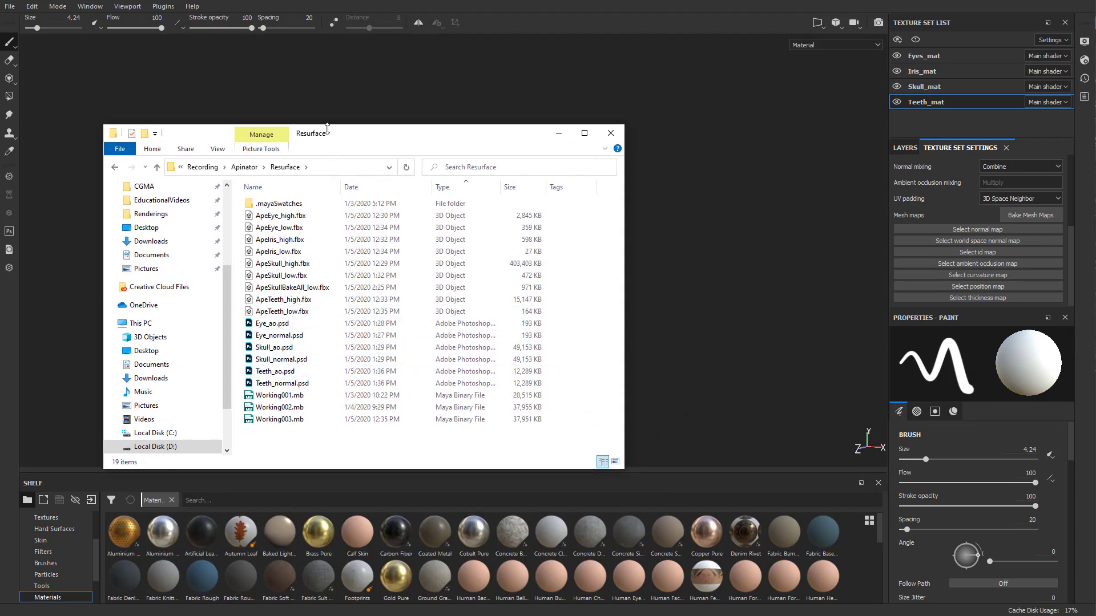
drag(326, 128, 399, 615)
click(289, 356)
shift+click(290, 301)
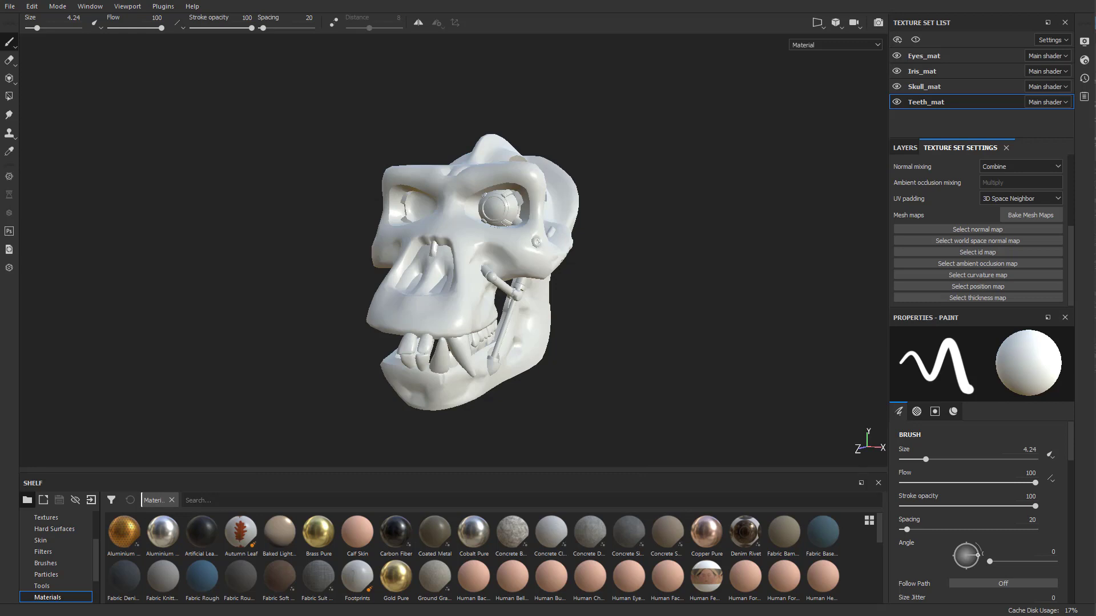
drag(334, 570, 298, 535)
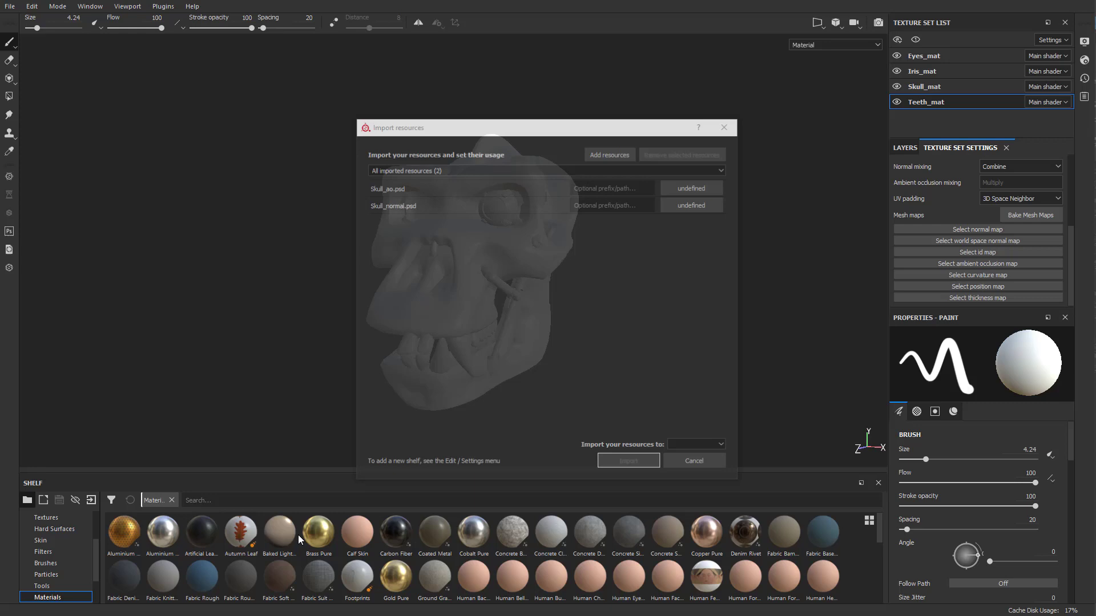
Set the usage of both Skull_ao.psd and Skull_normal.psd to texture.
click(699, 188)
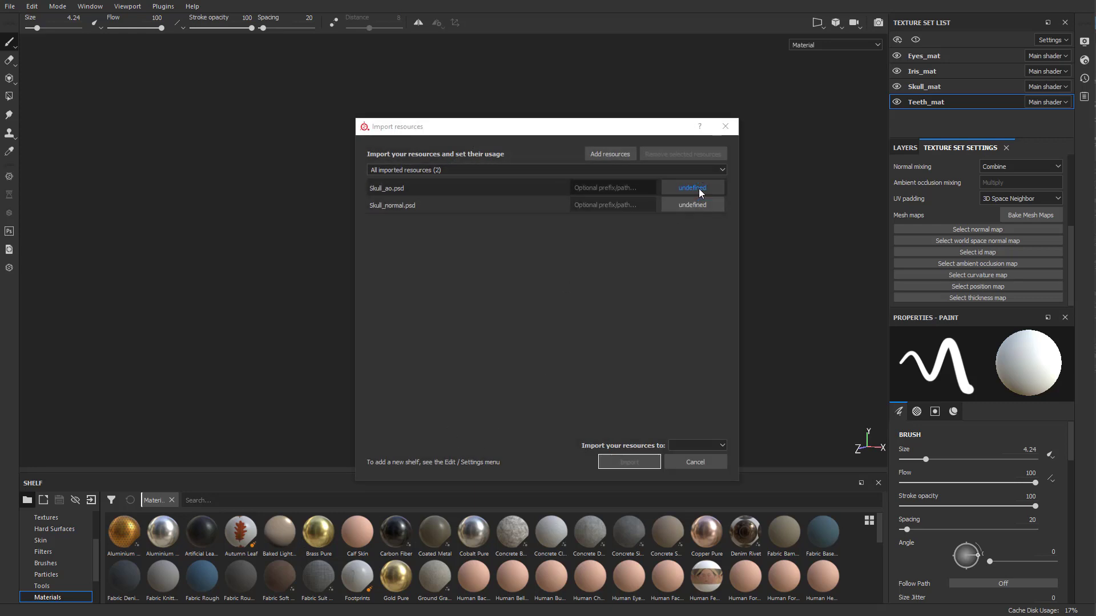
click(698, 188)
click(514, 194)
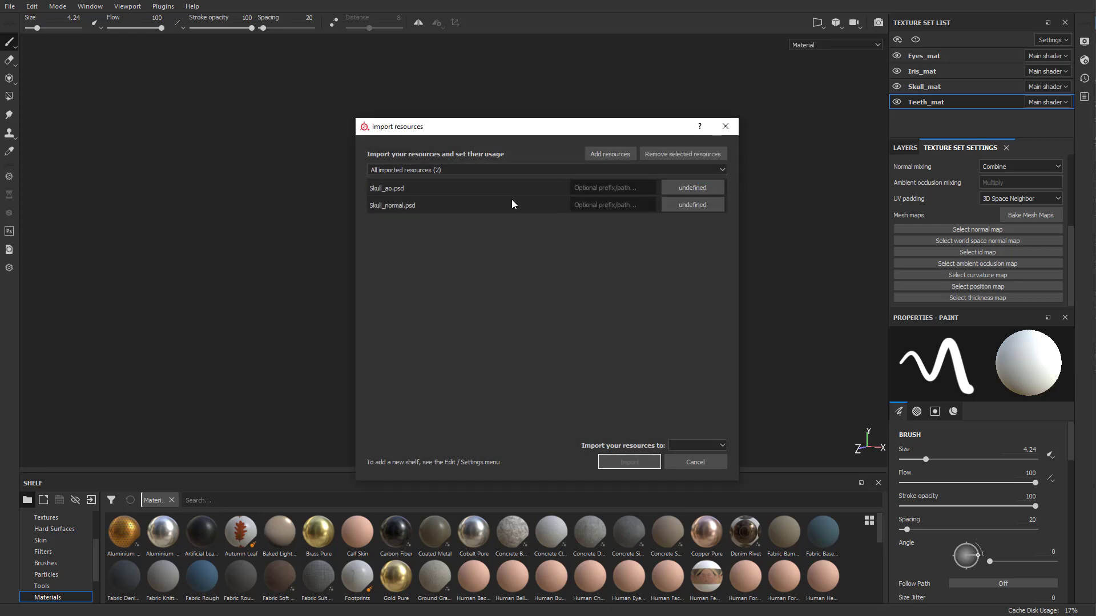
click(700, 188)
click(717, 230)
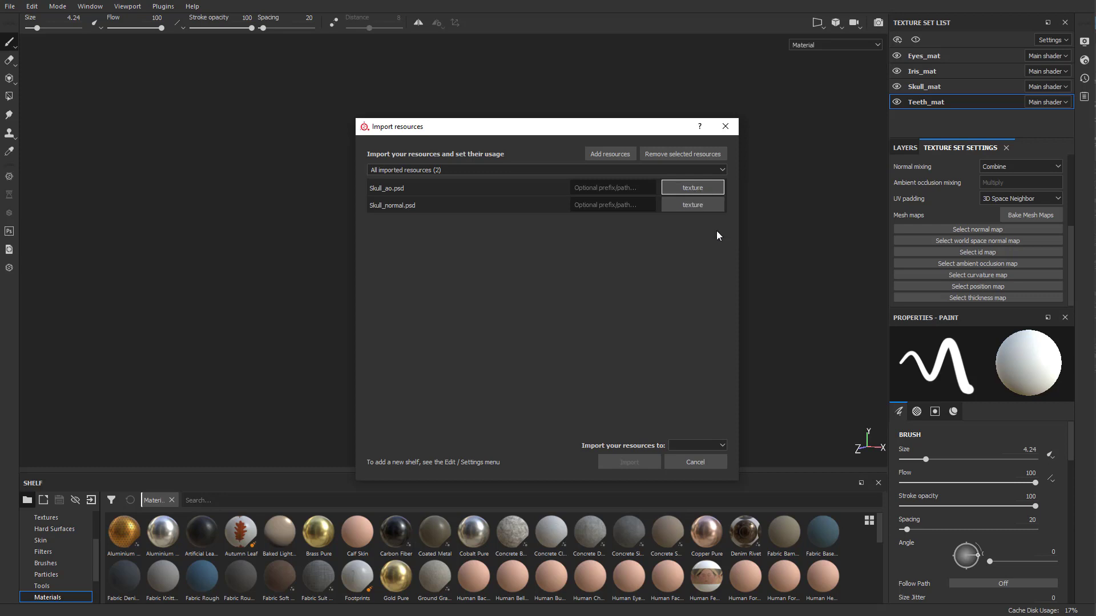
Import Skull_ao.psd and Skull_normal.psd into the shelf 'shelf'.
click(718, 447)
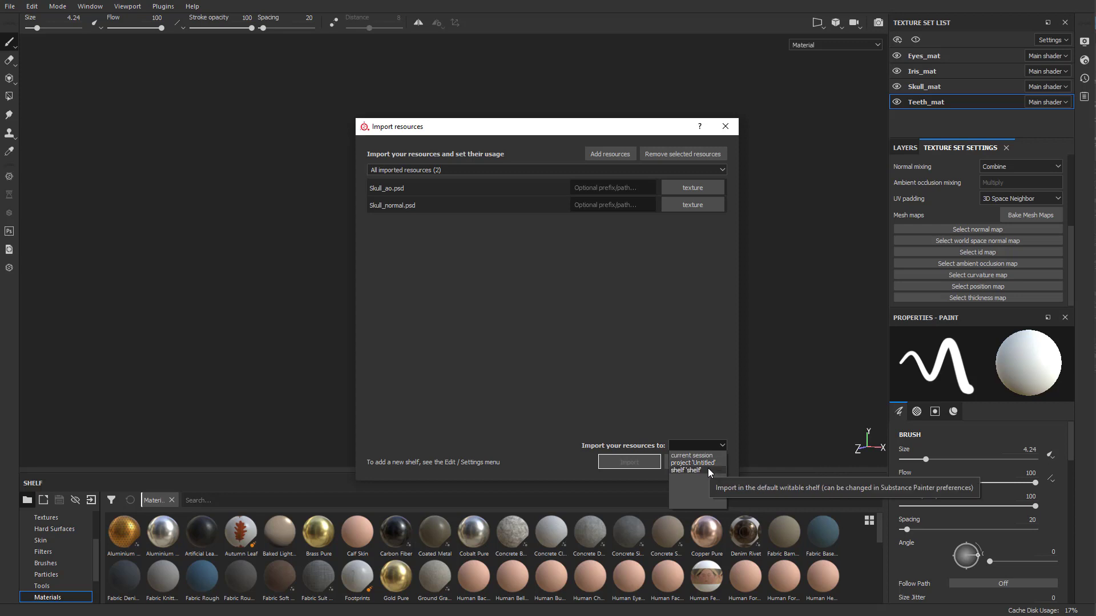
click(707, 469)
click(638, 462)
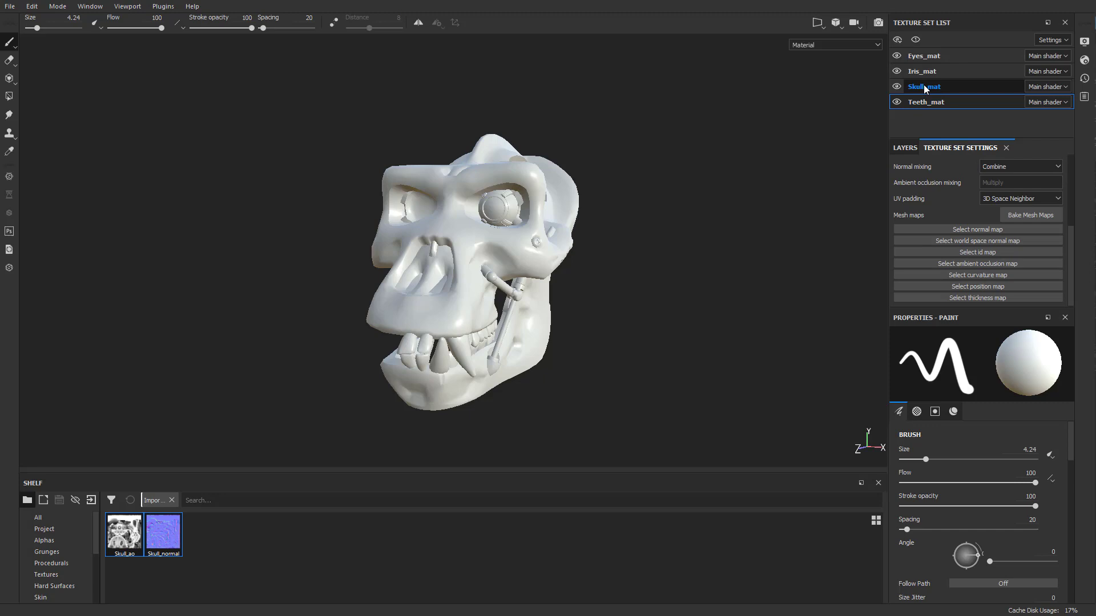
Switch between texture sets by picking the teeth, eye and skull parts directly on the model, finishing with Skull_mat active.
alt+drag(799, 129, 682, 214)
ctrl+alt+right_click(528, 258)
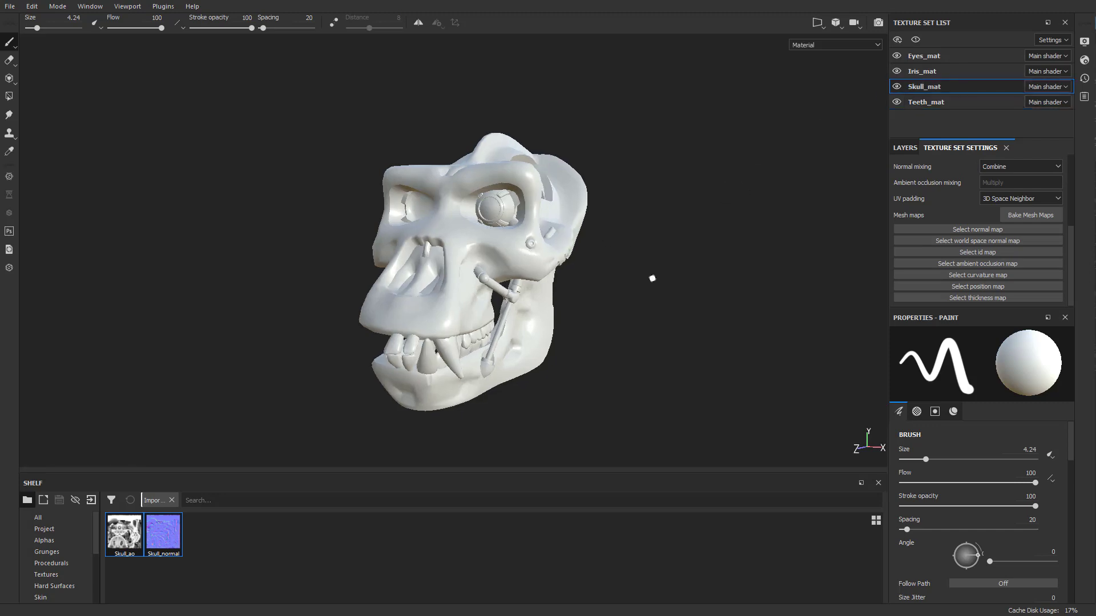
ctrl+alt+right_click(500, 202)
ctrl+alt+right_click(515, 253)
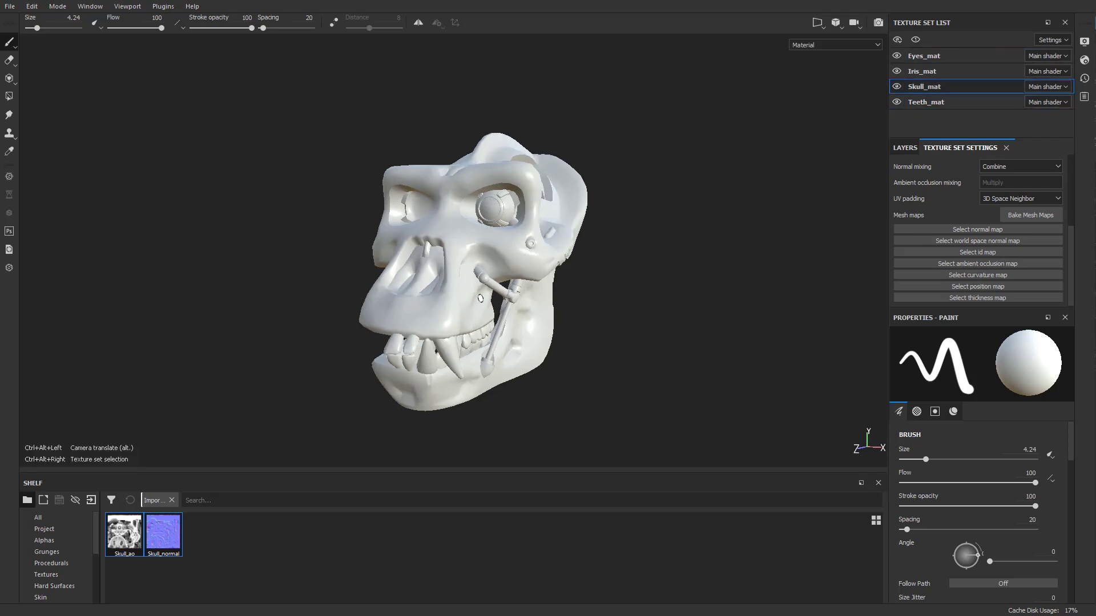
ctrl+alt+right_click(466, 344)
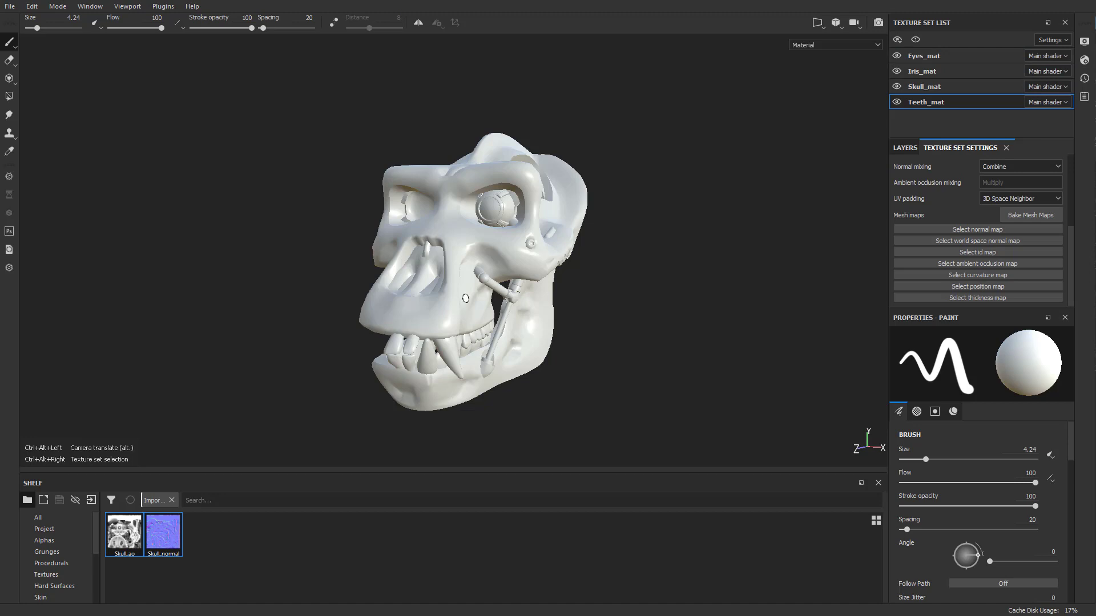
ctrl+alt+right_click(465, 298)
ctrl+alt+right_click(481, 207)
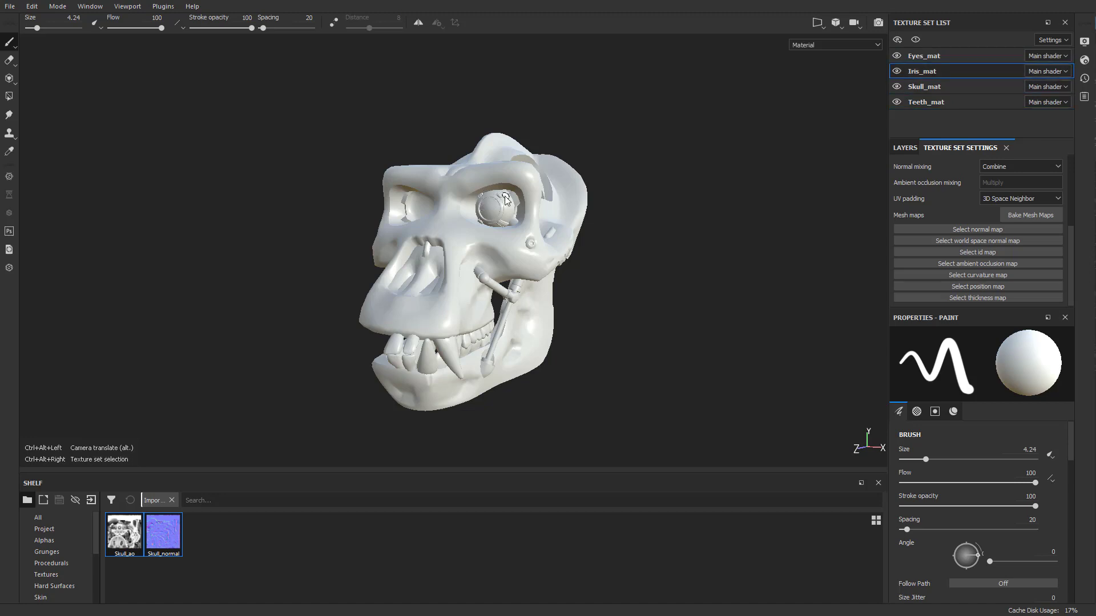
ctrl+alt+right_click(506, 197)
ctrl+alt+right_click(520, 260)
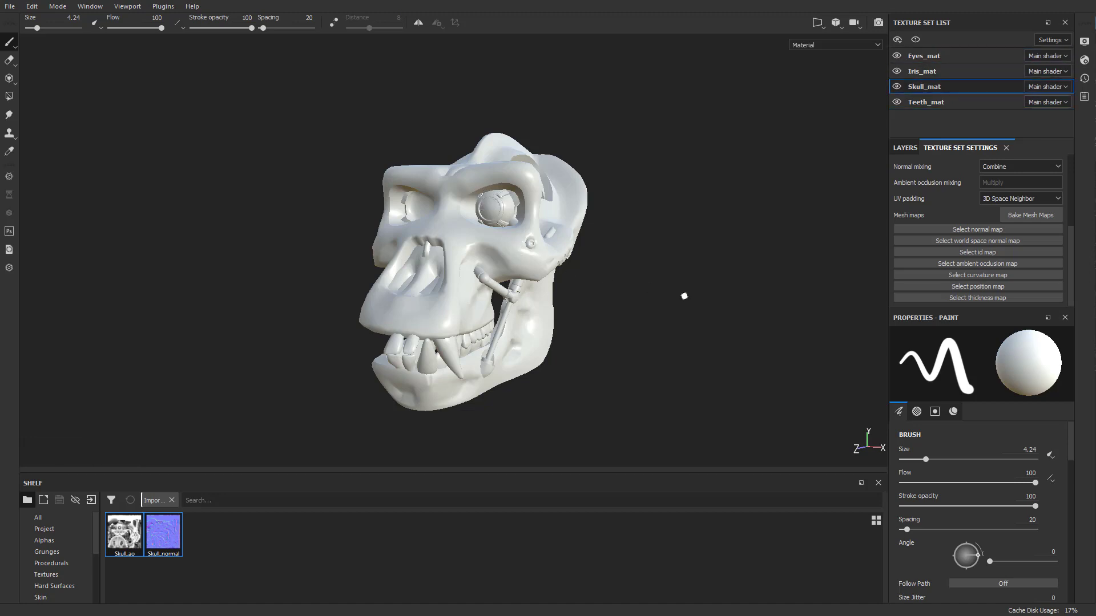
Assign Skull_normal as the normal mesh map of Skull_mat and check the detail on the skull.
drag(171, 539, 998, 227)
alt+drag(799, 249, 677, 258)
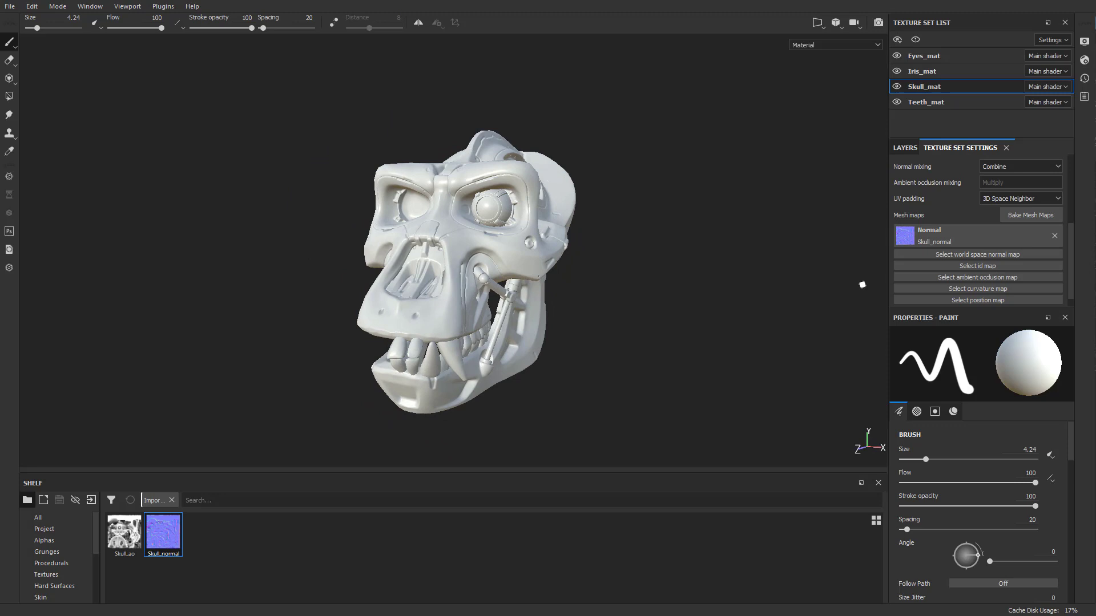